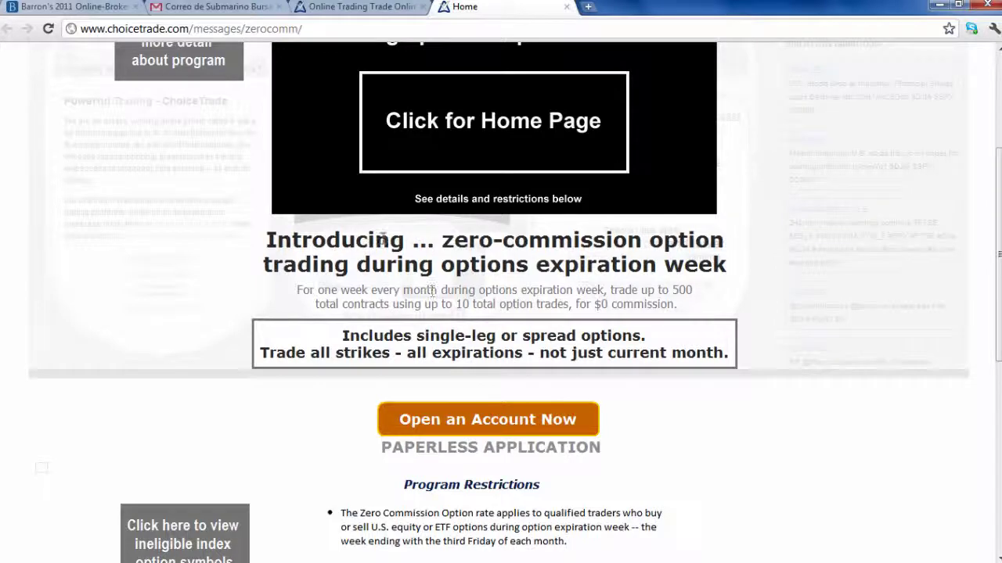
# - Enter the ChoiceTrade home page, open its Commission & Fees page and highlight the commission for stocks
pyautogui.click(468, 162)
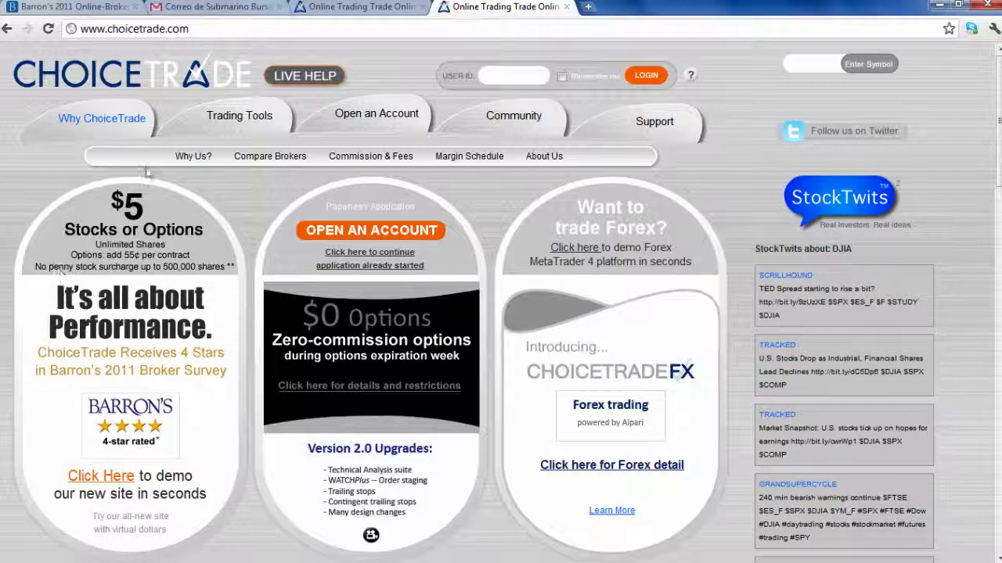
pyautogui.click(358, 156)
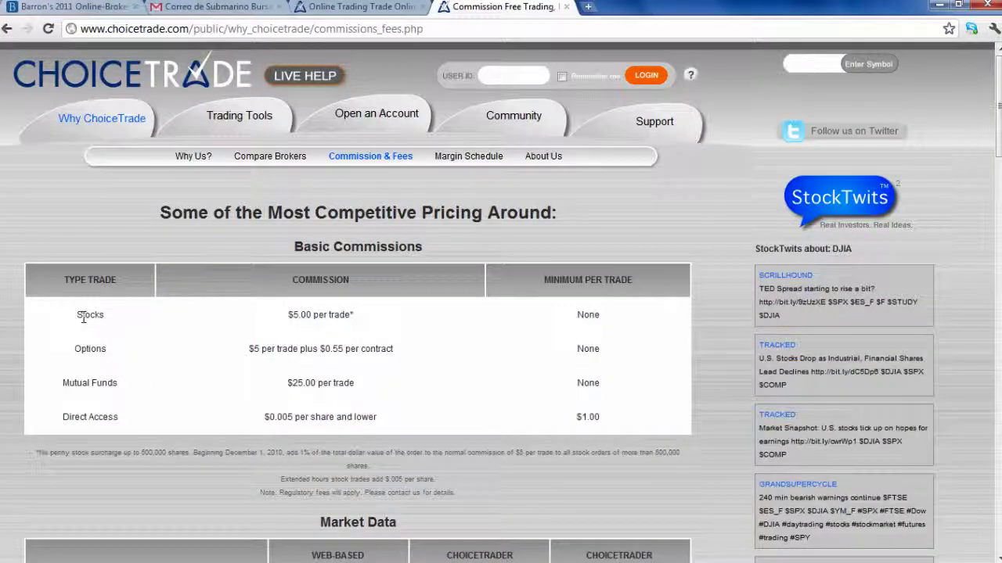
pyautogui.moveTo(273, 320); pyautogui.dragTo(360, 335)
# - Look through the Basic Commissions and Market Data tables down to the start of the Miscellaneous Fees
pyautogui.scroll(-1, 360, 335)
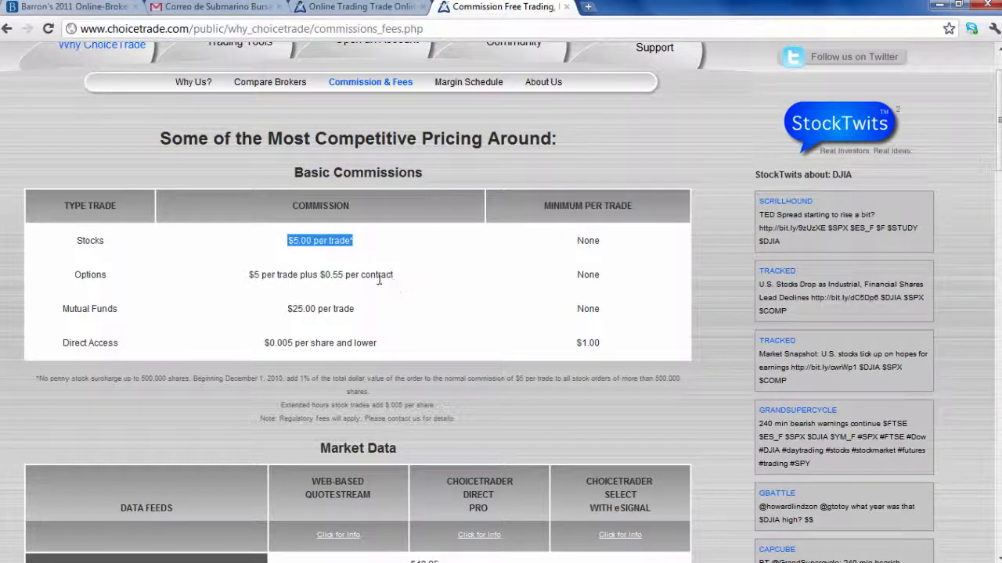
pyautogui.scroll(-2, 382, 279)
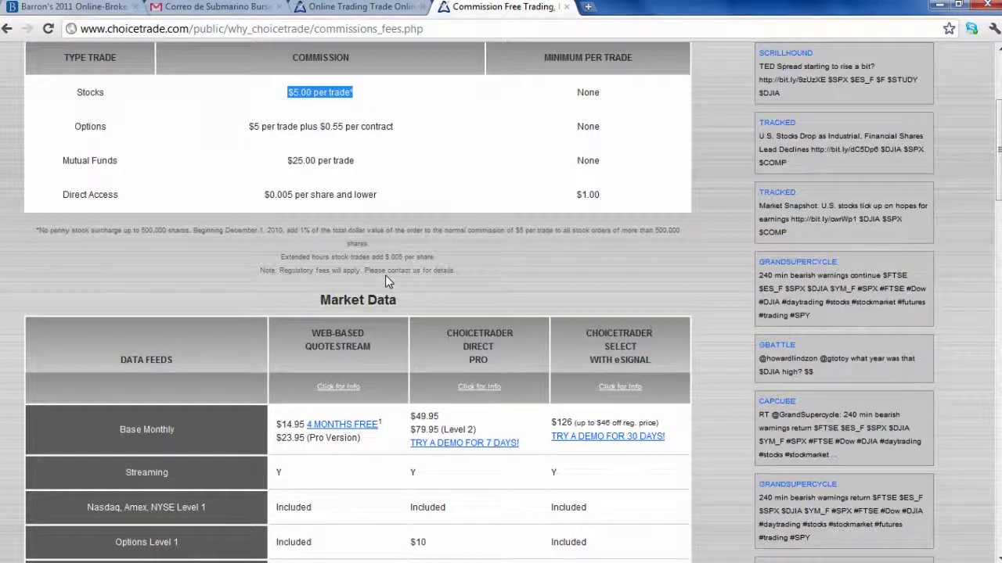
pyautogui.scroll(-5, 385, 274)
pyautogui.scroll(3, 385, 280)
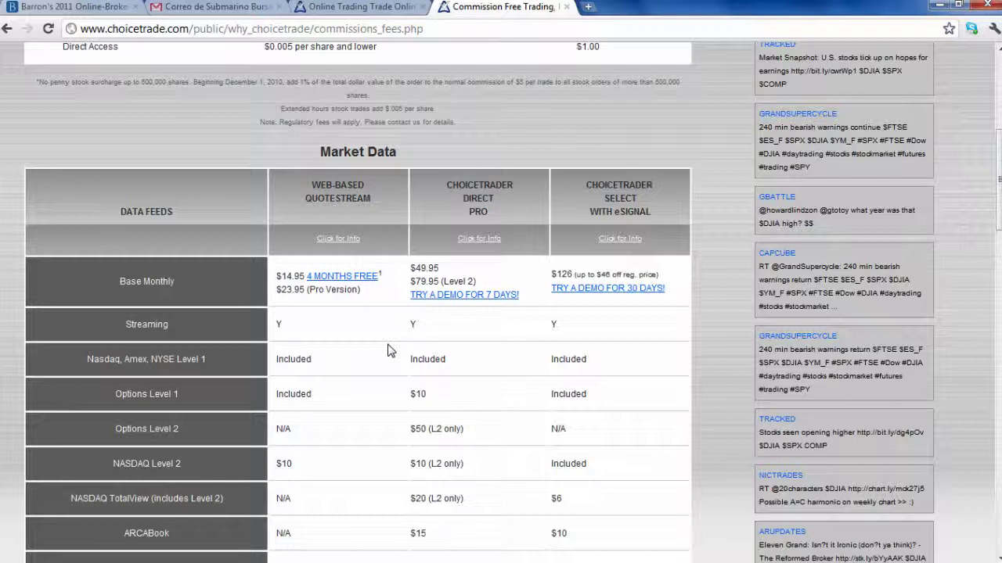
pyautogui.scroll(-1, 389, 350)
pyautogui.scroll(-5, 389, 350)
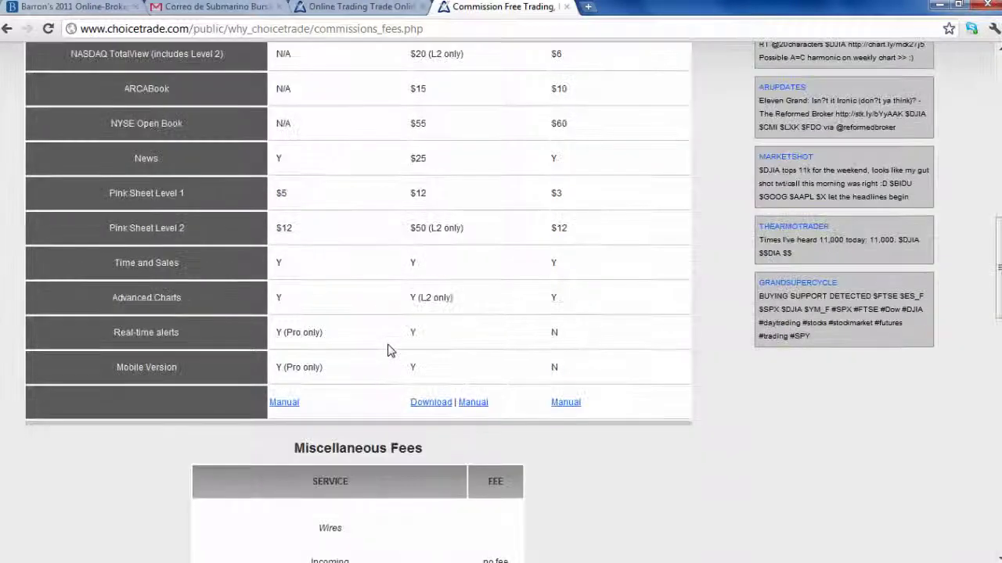
pyautogui.scroll(5, 388, 351)
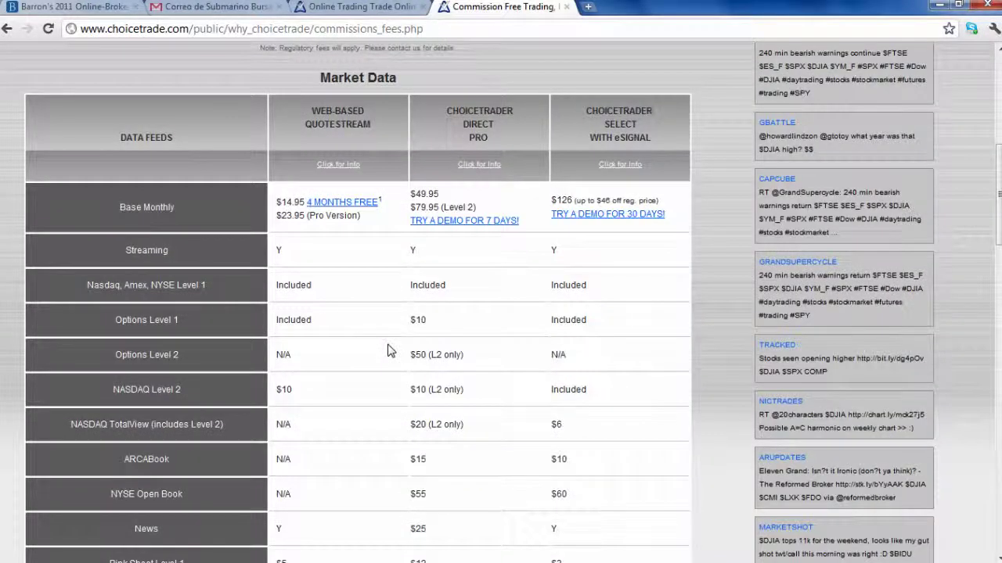
pyautogui.scroll(1, 388, 351)
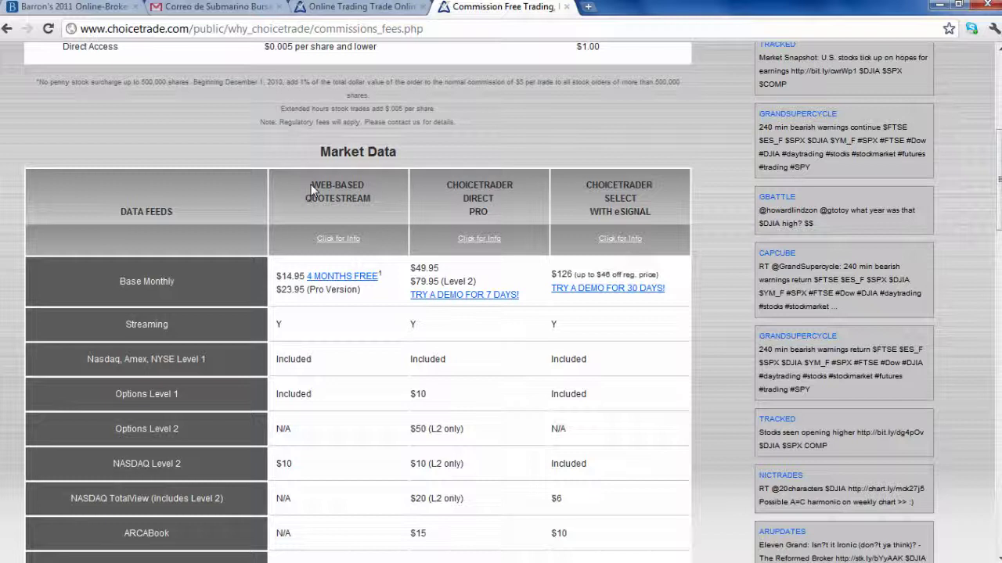
# - Highlight the Web-Based QuoteStream heading and base monthly price, and check the conditions of its 4 MONTHS FREE offer
pyautogui.moveTo(312, 186); pyautogui.dragTo(365, 188)
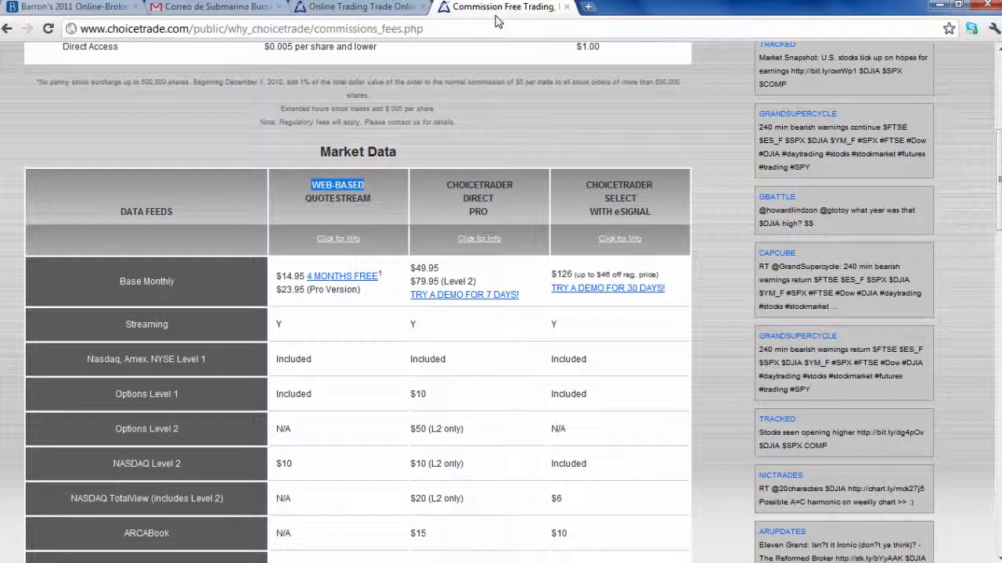
pyautogui.click(398, 220)
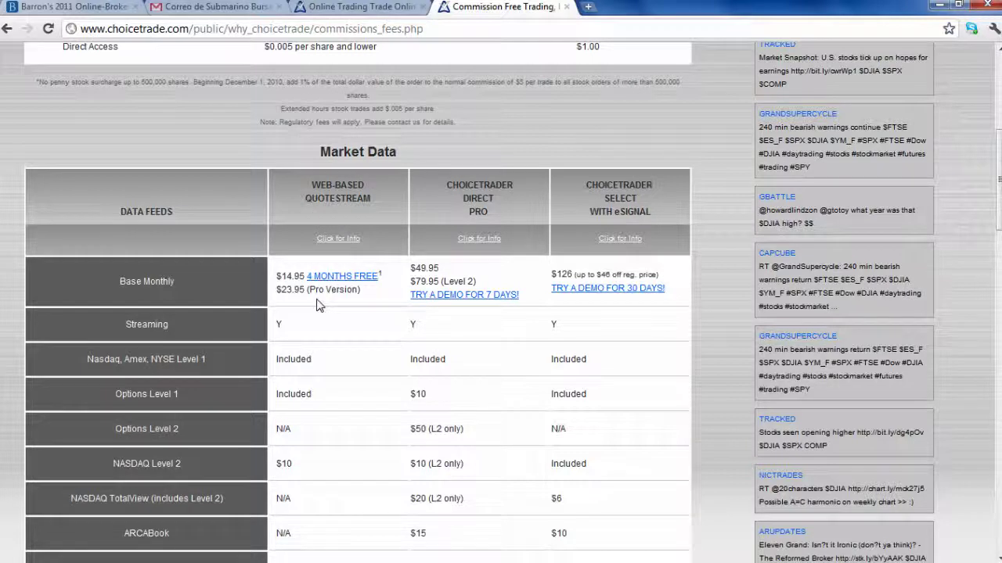
pyautogui.moveTo(313, 293)
pyautogui.mouseDown()
pyautogui.moveTo(354, 295)
pyautogui.moveTo(280, 295)
pyautogui.moveTo(303, 295)
pyautogui.moveTo(284, 278)
pyautogui.moveTo(329, 284)
pyautogui.mouseUp()
pyautogui.moveTo(331, 282)
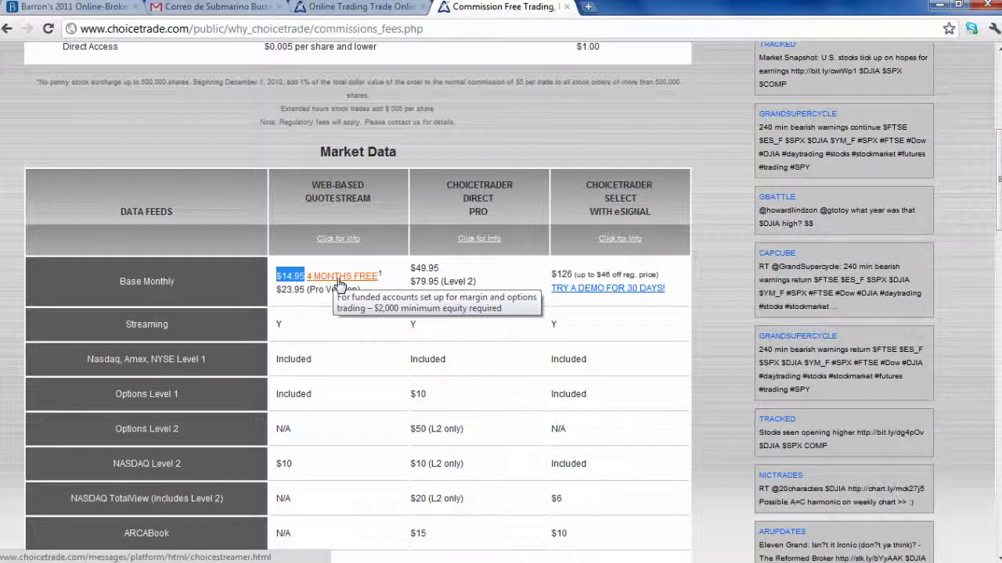
pyautogui.click(291, 280)
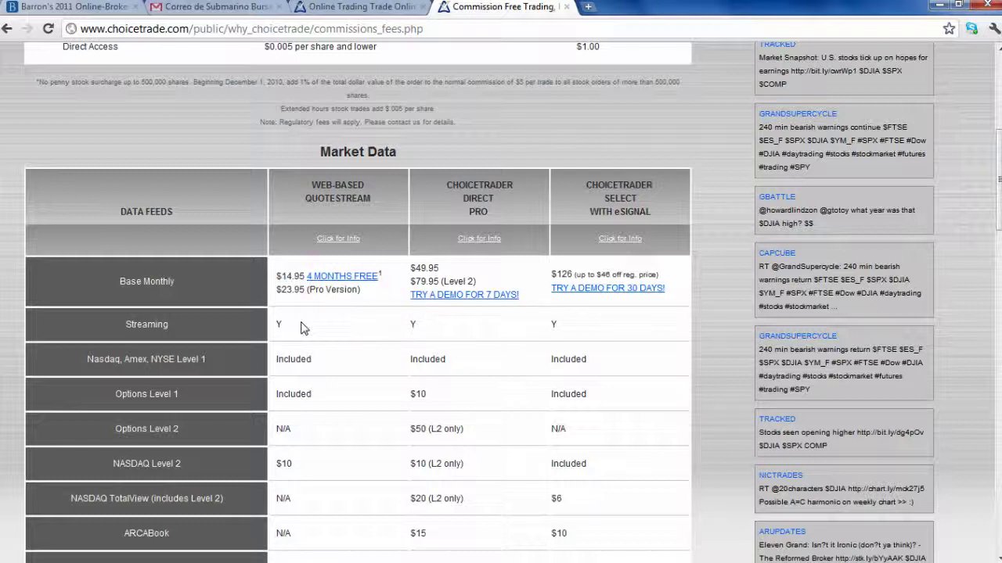
# - Highlight the base monthly prices of ChoiceTrader Direct Pro and ChoiceTrader Select with eSignal in the Market Data table
pyautogui.scroll(-5, 304, 329)
pyautogui.scroll(2, 360, 271)
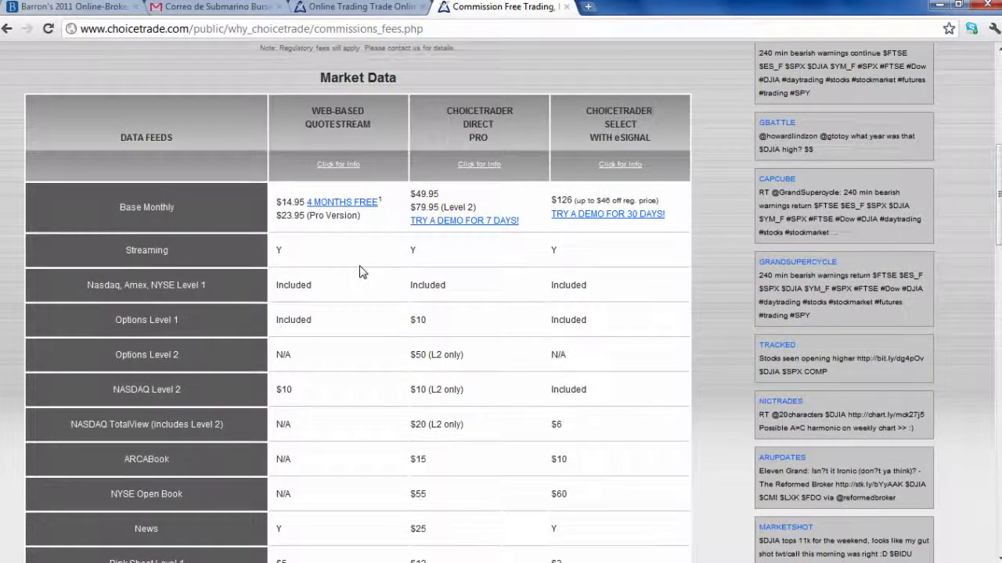
pyautogui.scroll(2, 360, 271)
pyautogui.doubleClick(416, 268)
pyautogui.doubleClick(417, 281)
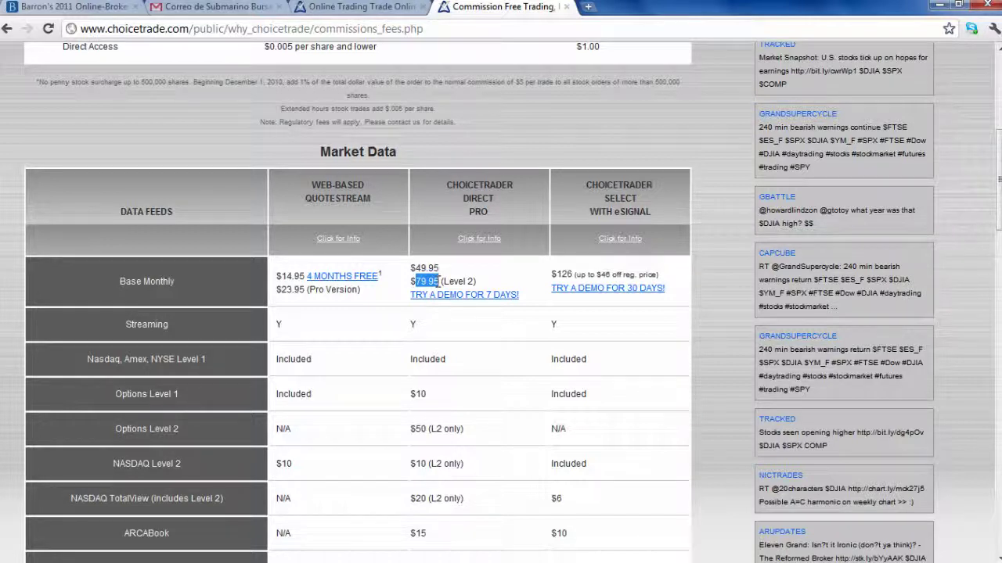
pyautogui.doubleClick(564, 274)
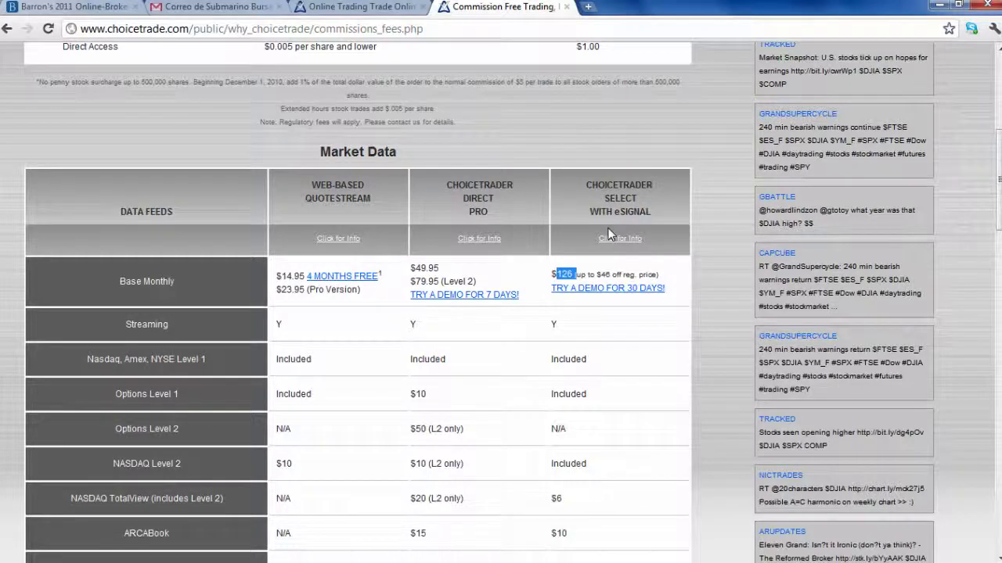
# - Check the data feed rows for all three platforms and highlight the Web-Based QuoteStream base monthly price
pyautogui.scroll(-2, 600, 249)
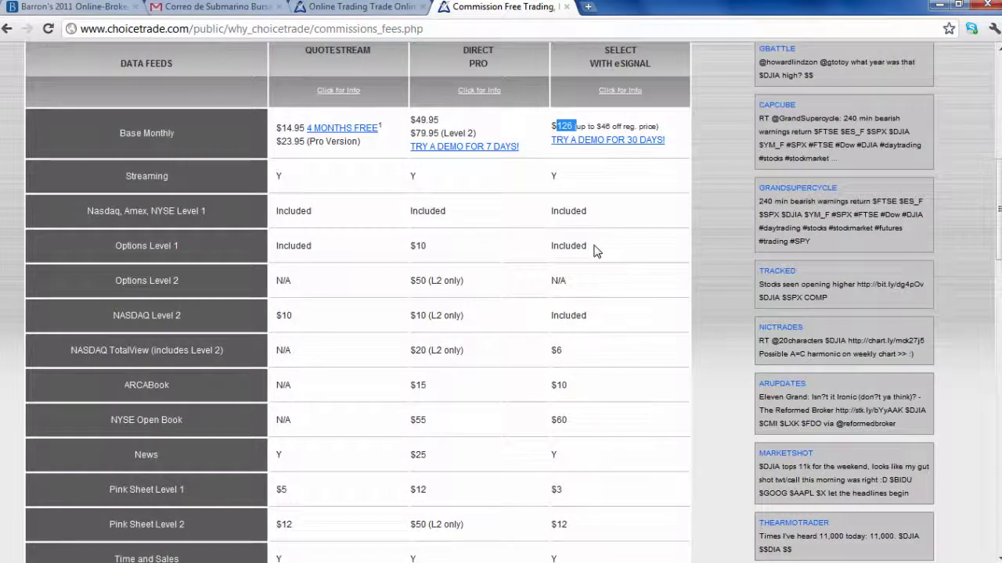
pyautogui.scroll(1, 571, 247)
pyautogui.scroll(-4, 284, 266)
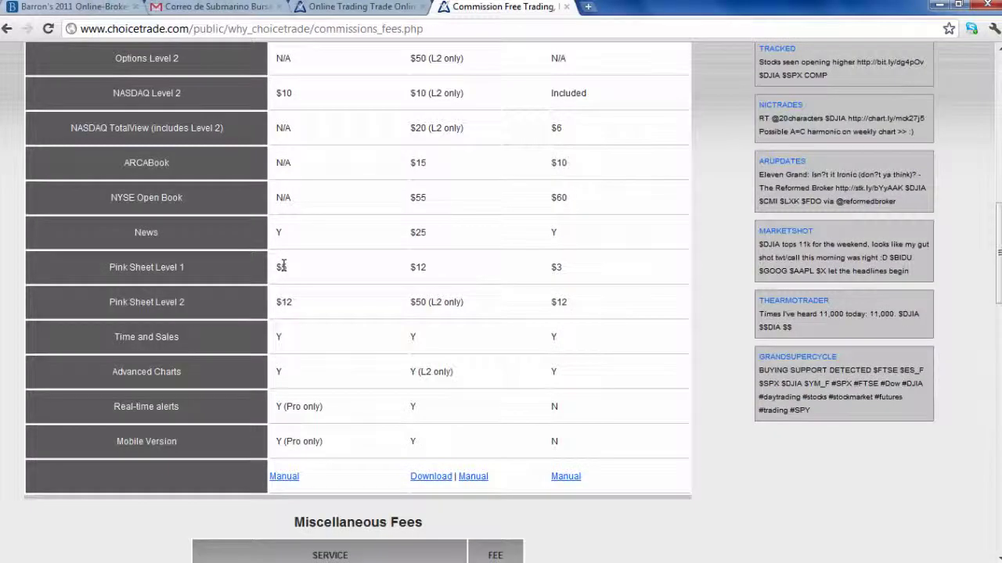
pyautogui.scroll(-1, 283, 266)
pyautogui.scroll(5, 284, 271)
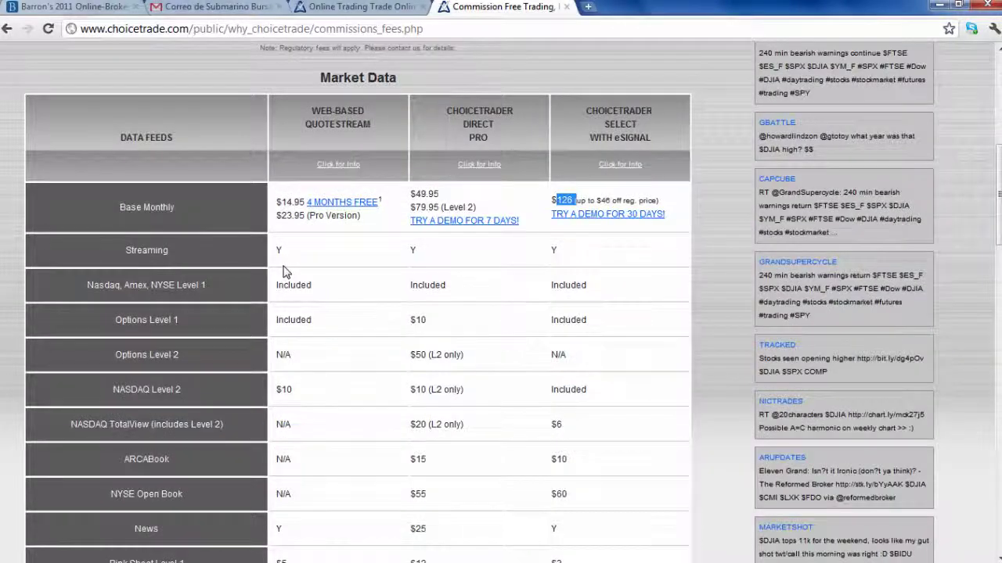
pyautogui.scroll(1, 284, 270)
pyautogui.moveTo(277, 276); pyautogui.dragTo(301, 276)
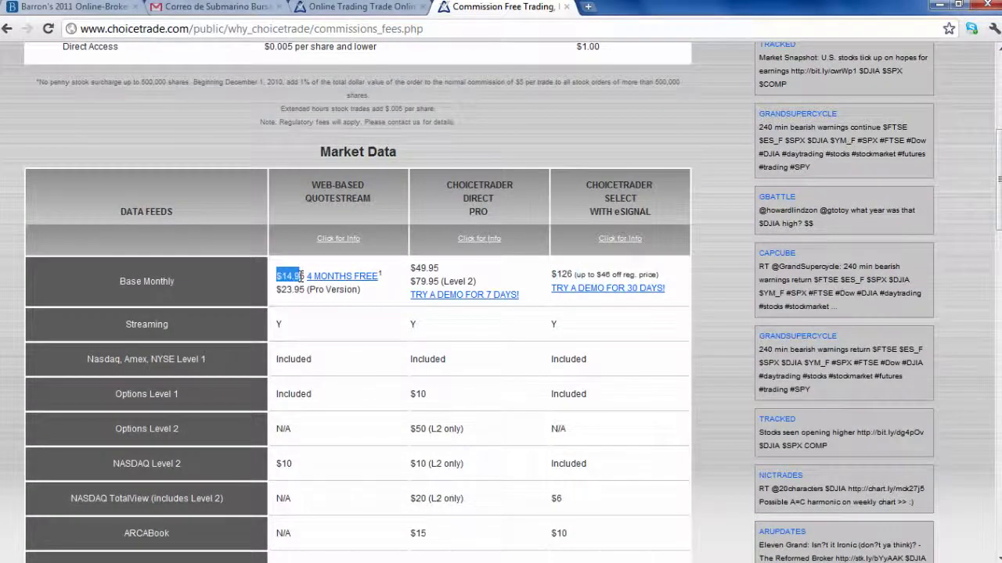
pyautogui.click(341, 243)
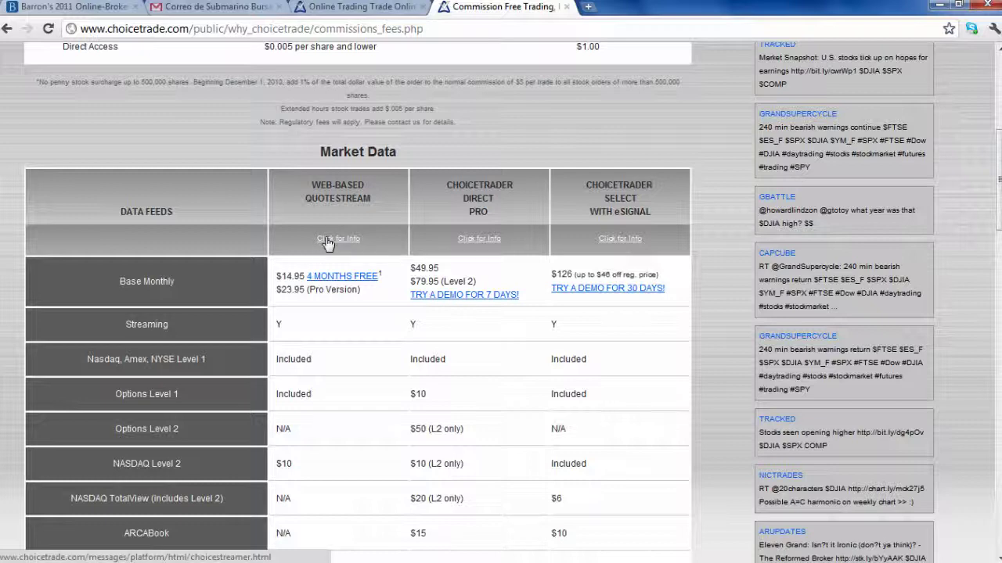
# - Examine the data feed costs by platform, the Miscellaneous Fees and the Basic Commissions table
pyautogui.scroll(-1, 327, 243)
pyautogui.scroll(-1, 328, 244)
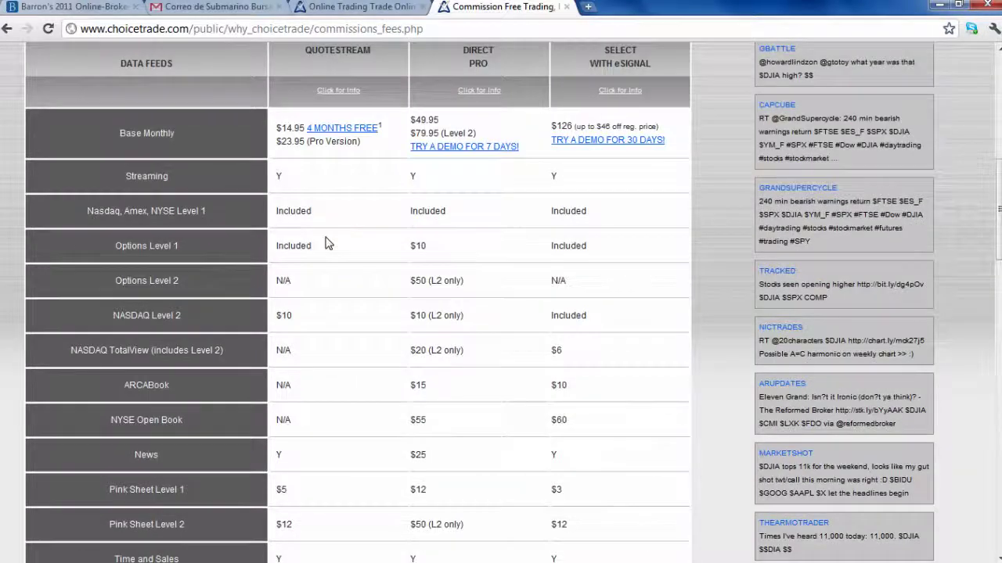
pyautogui.scroll(-2, 328, 243)
pyautogui.scroll(1, 328, 243)
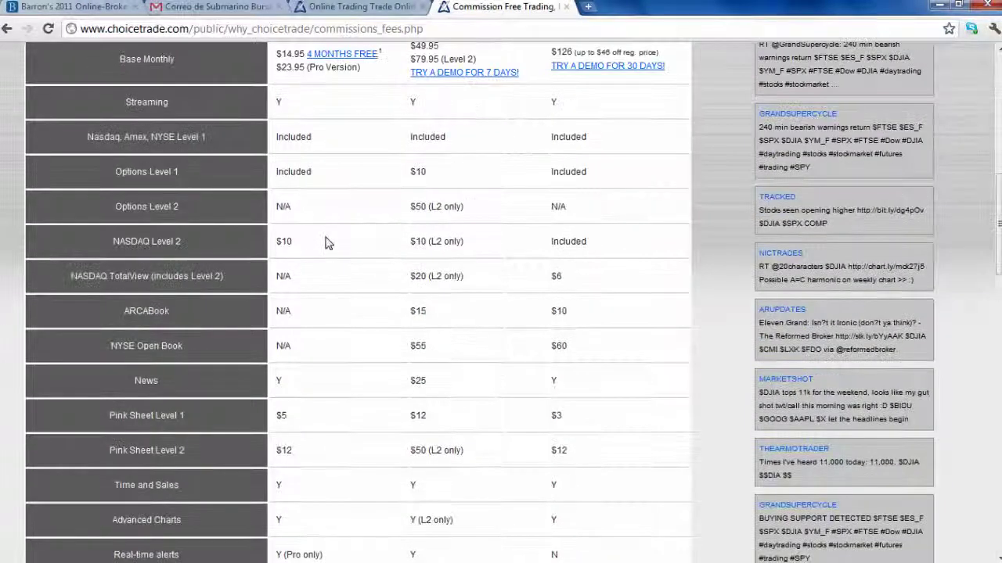
pyautogui.scroll(2, 327, 243)
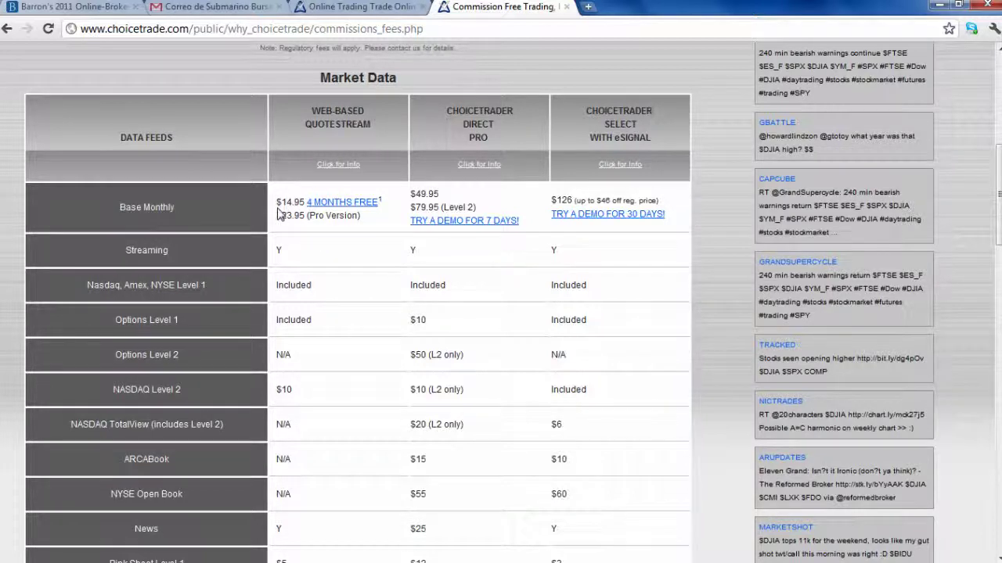
pyautogui.scroll(1, 277, 207)
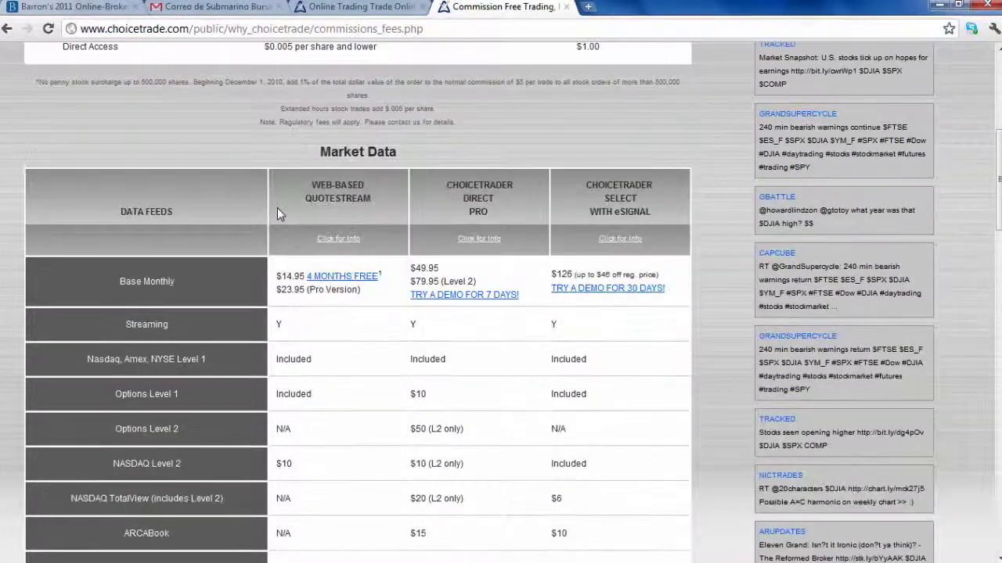
pyautogui.scroll(-6, 283, 239)
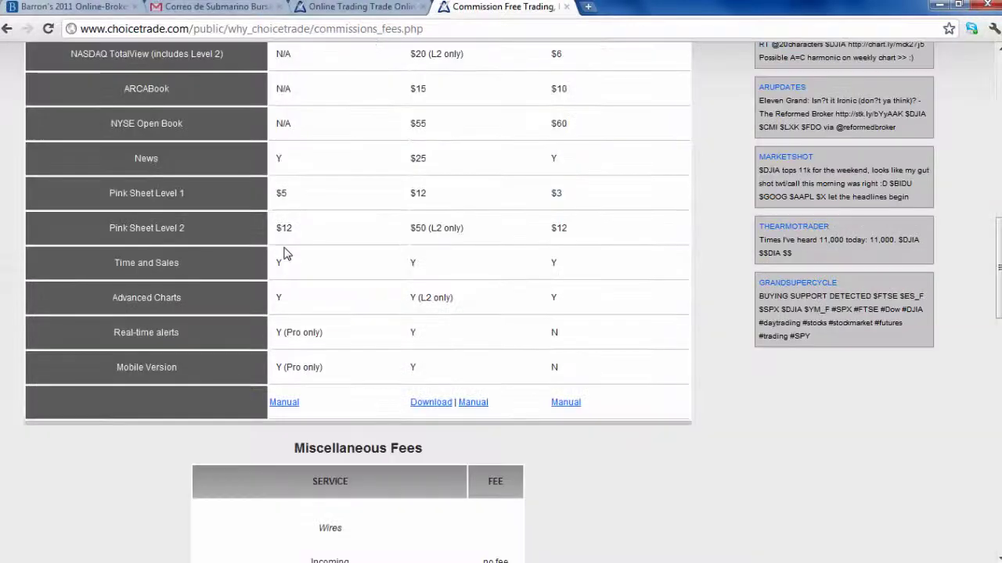
pyautogui.scroll(-2, 284, 247)
pyautogui.scroll(8, 284, 247)
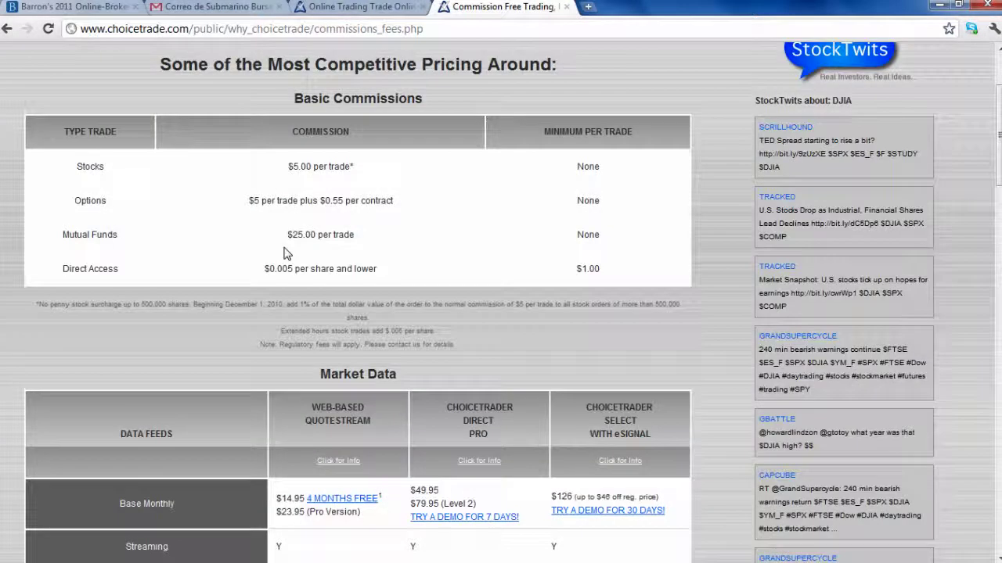
pyautogui.scroll(1, 284, 247)
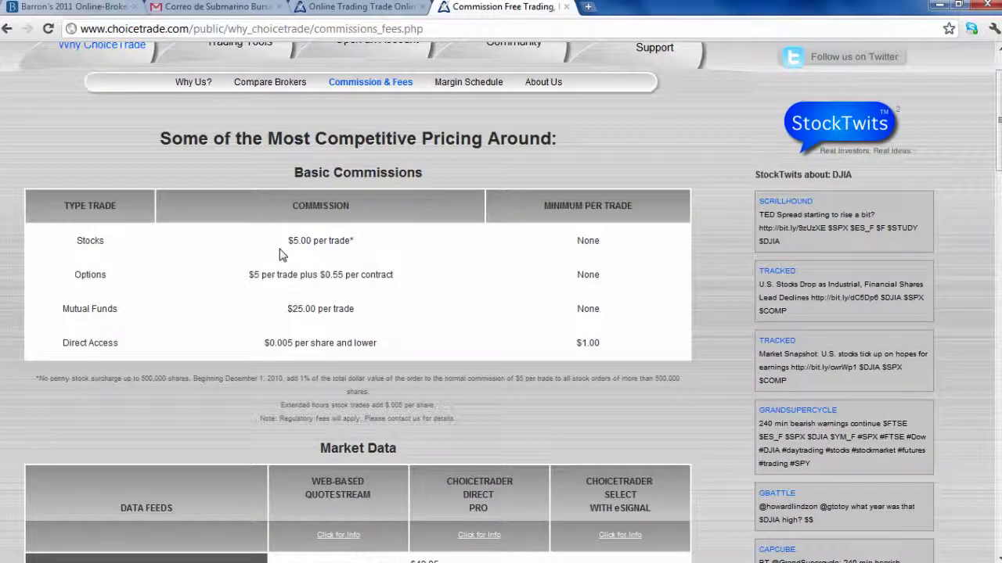
# - Return to the Market Data table and highlight the standard QuoteStream monthly price once more, then clear the selection
pyautogui.scroll(-2, 309, 305)
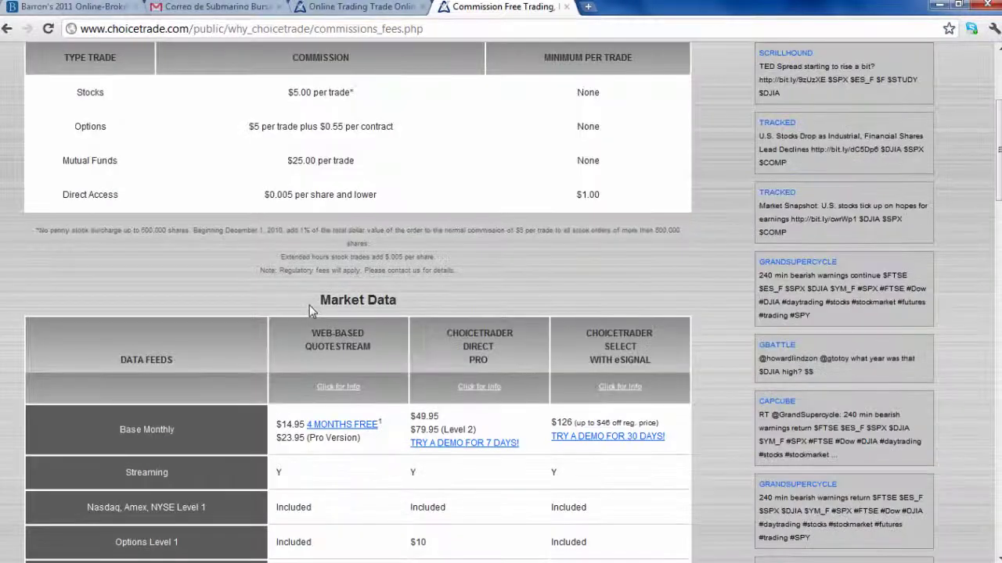
pyautogui.scroll(-2, 309, 306)
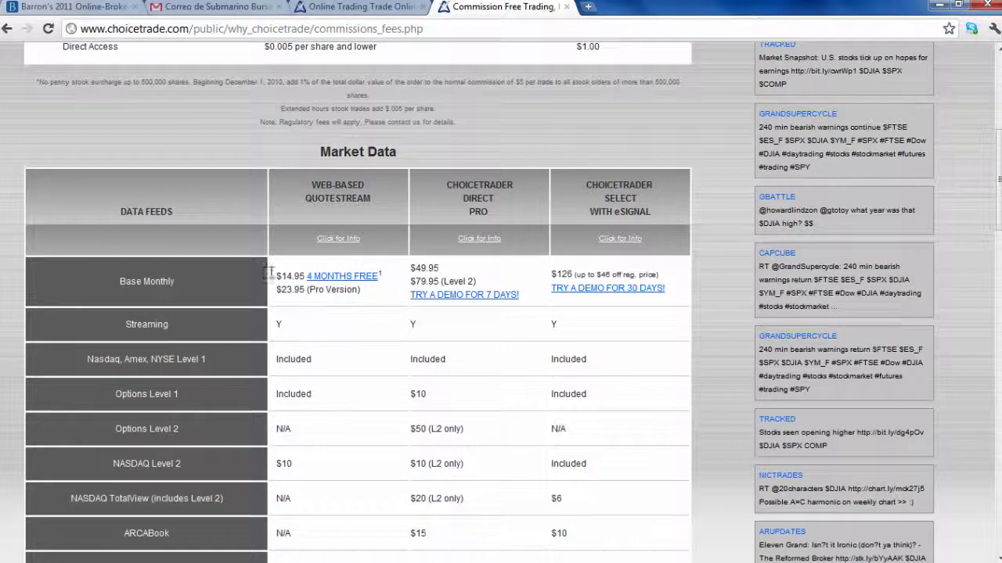
pyautogui.moveTo(271, 274); pyautogui.dragTo(305, 272)
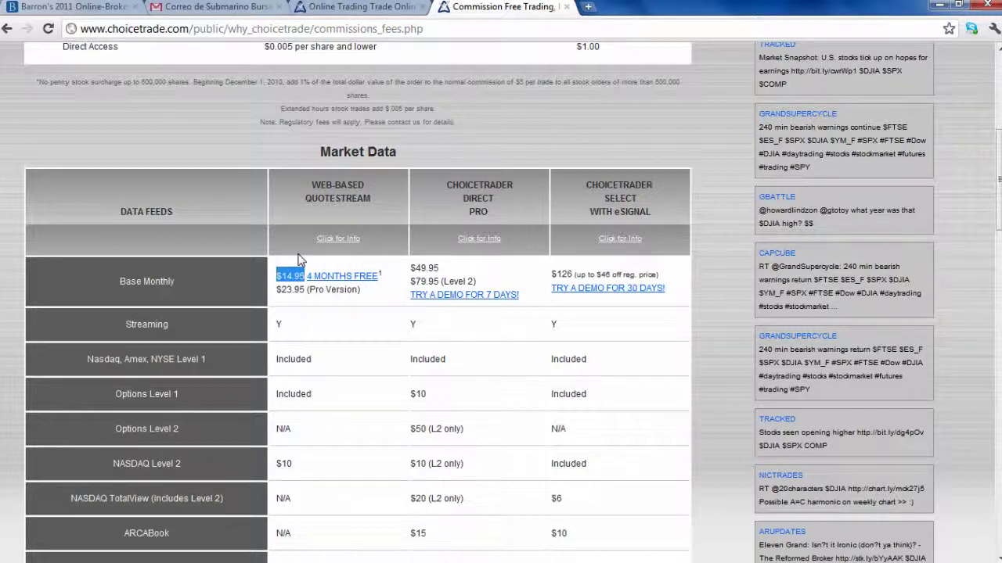
pyautogui.click(385, 268)
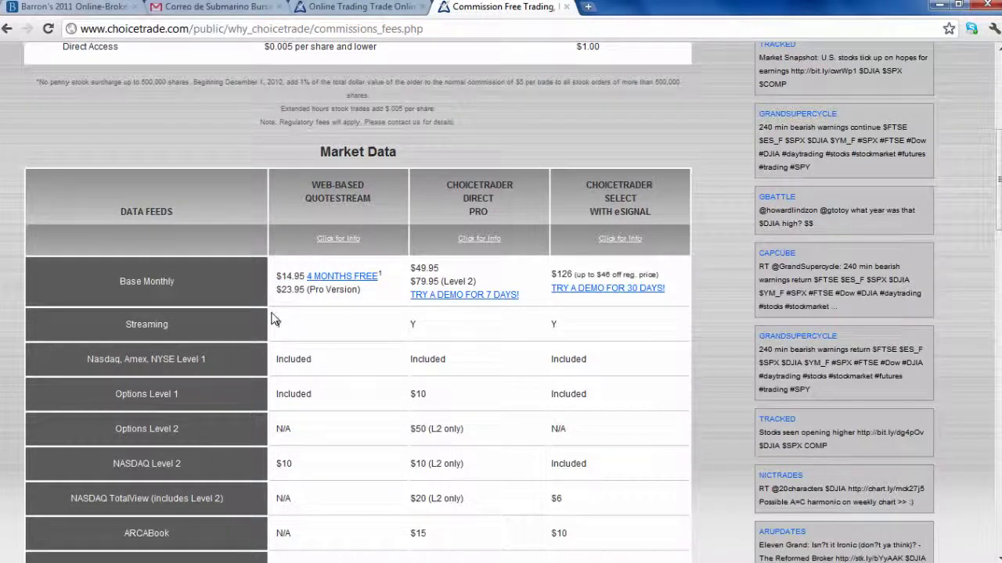
# - Review the Basic Commissions again and find the platform manual links at the end of the Market Data table
pyautogui.scroll(1, 274, 319)
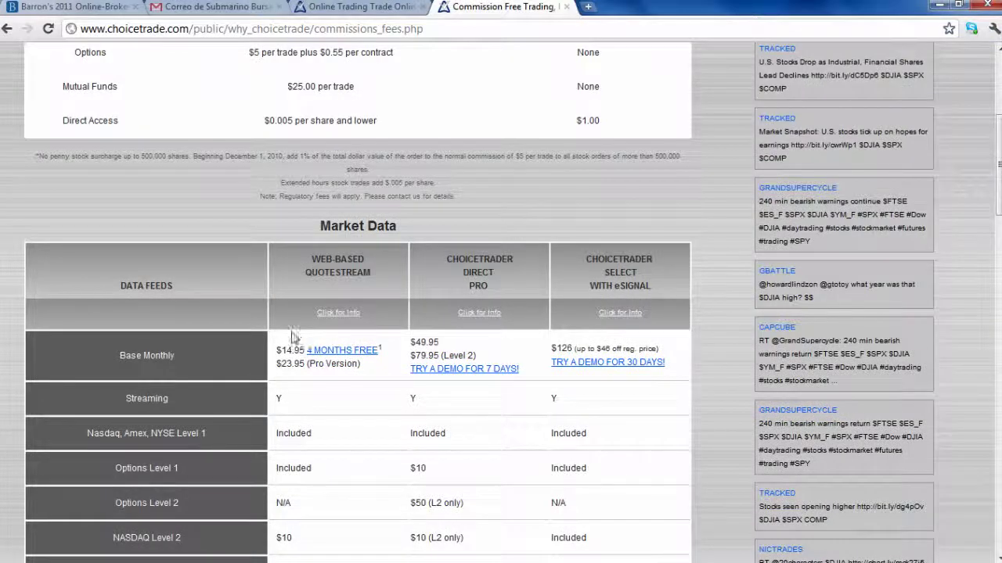
pyautogui.scroll(3, 298, 341)
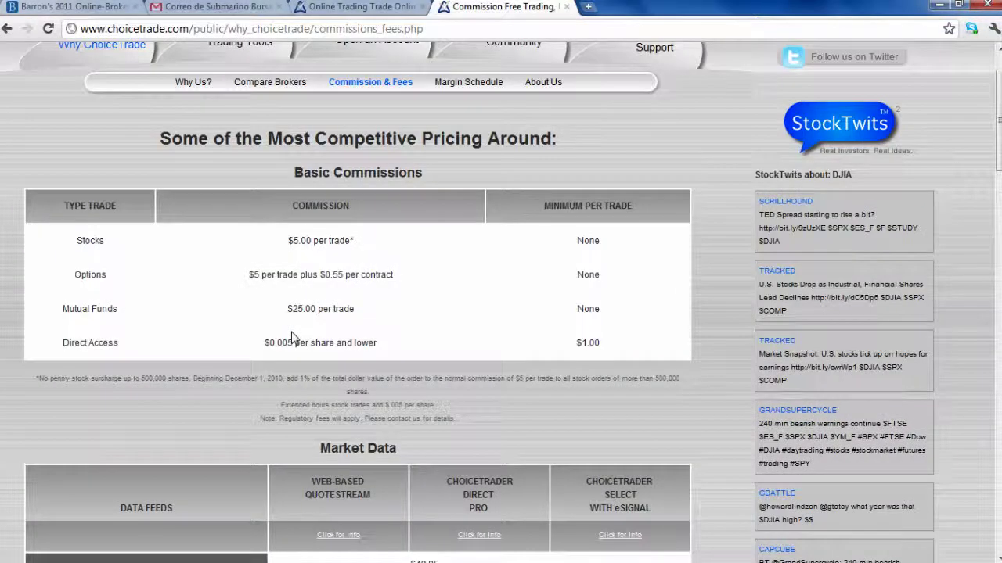
pyautogui.scroll(1, 291, 337)
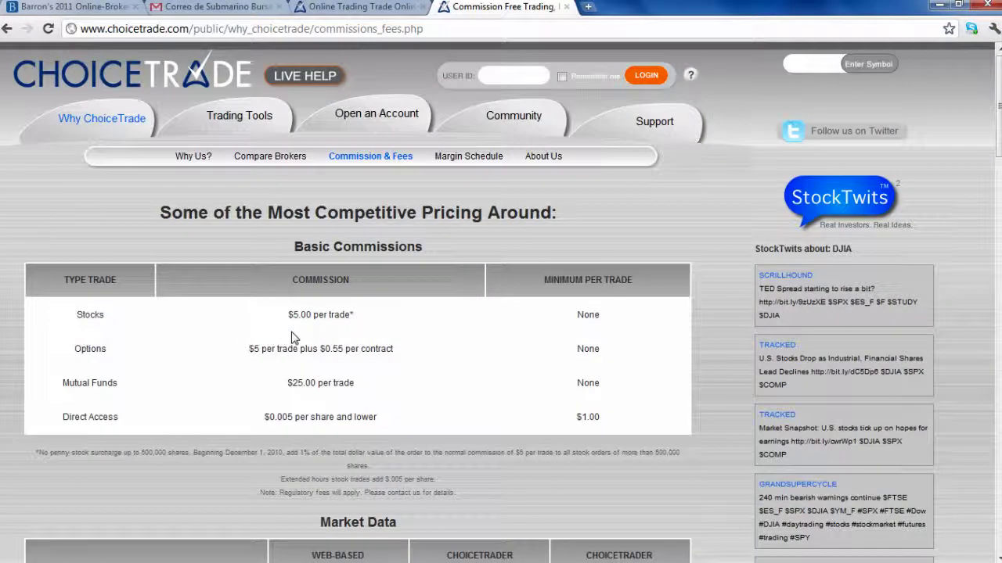
pyautogui.scroll(-5, 291, 337)
pyautogui.scroll(-7, 291, 337)
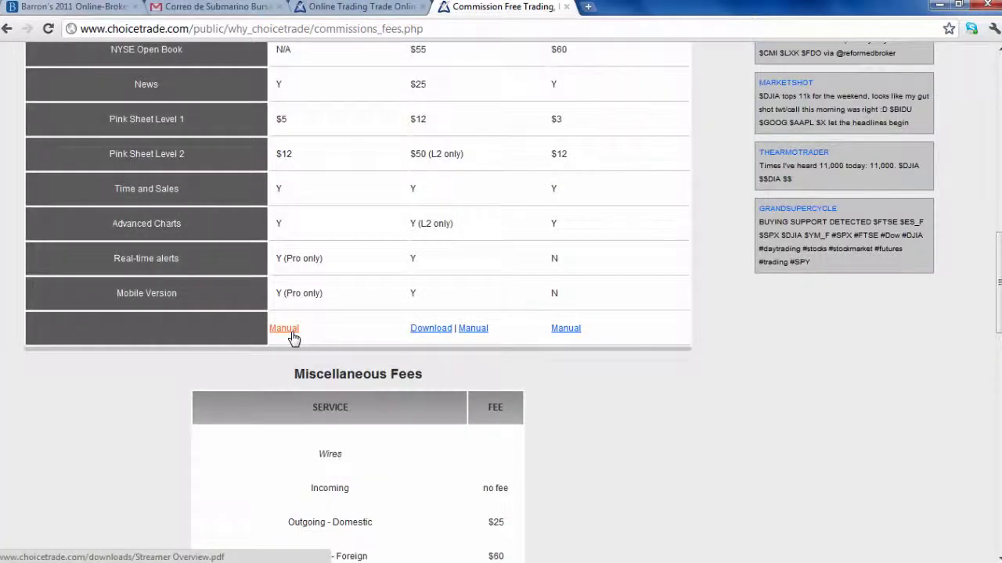
# - Open the Trading Tools page and compare the data feeds and prices of the three streaming platforms
pyautogui.scroll(7, 291, 337)
pyautogui.scroll(5, 291, 338)
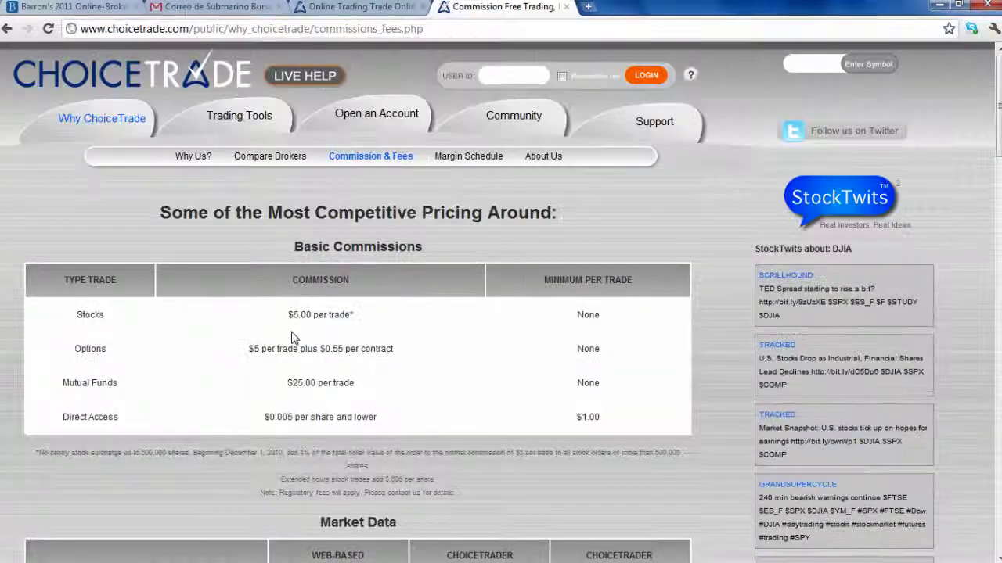
pyautogui.click(233, 121)
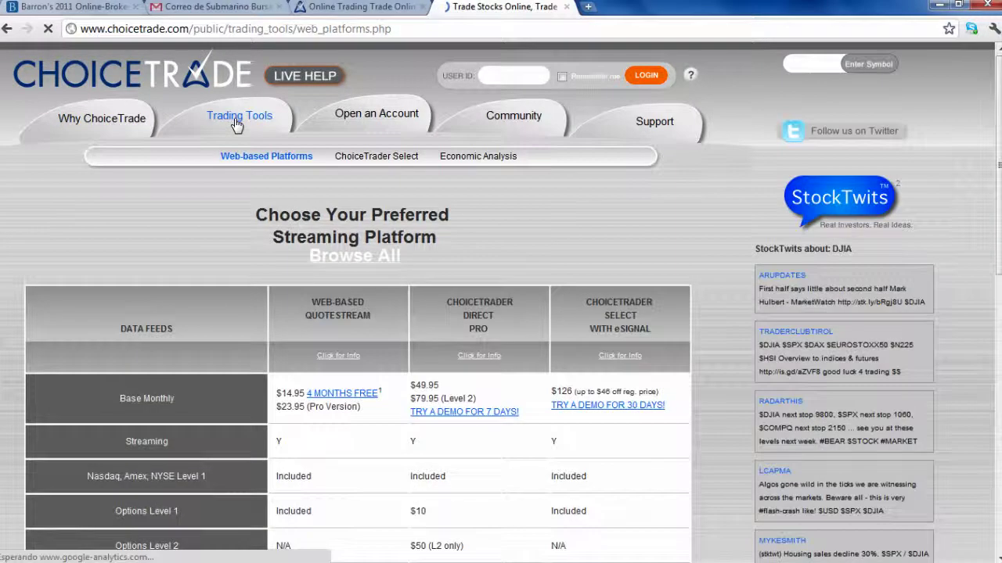
pyautogui.scroll(-2, 241, 299)
pyautogui.scroll(-3, 241, 293)
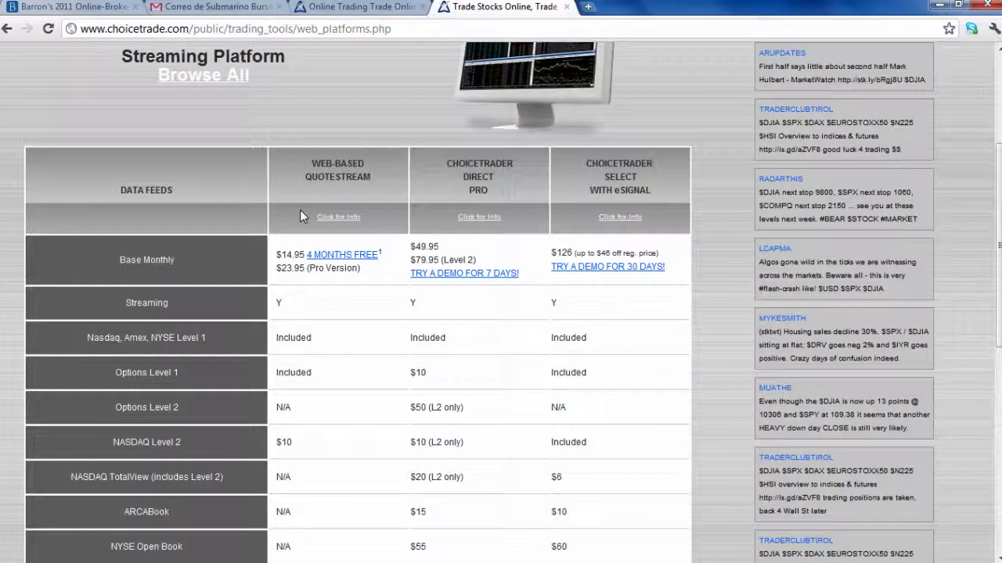
pyautogui.scroll(1, 299, 210)
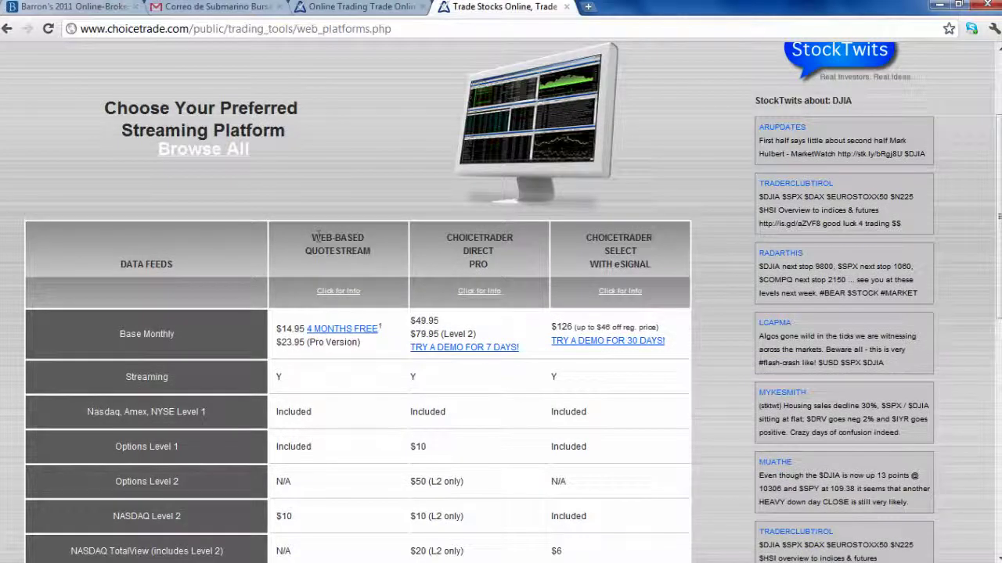
pyautogui.scroll(-5, 600, 262)
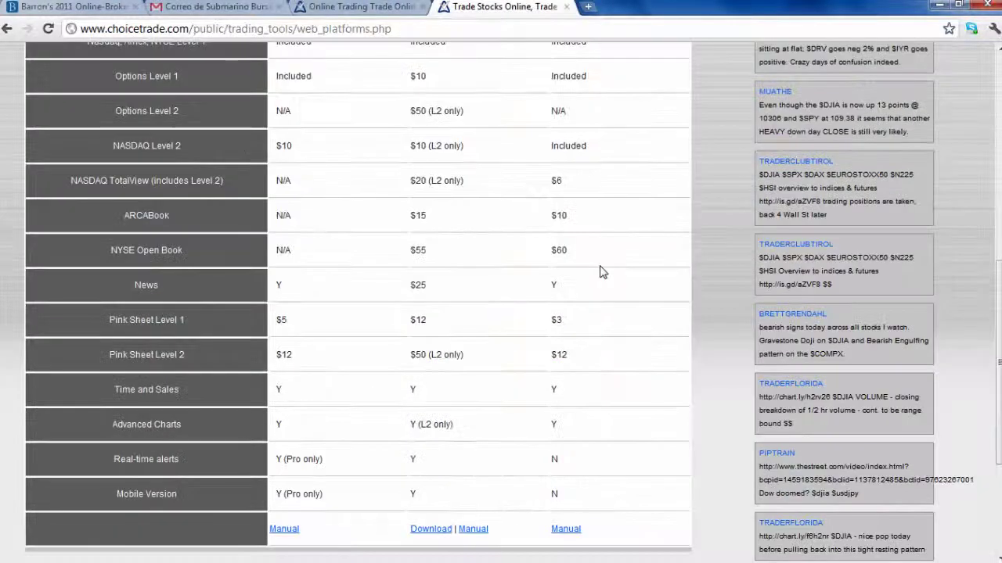
pyautogui.scroll(5, 600, 271)
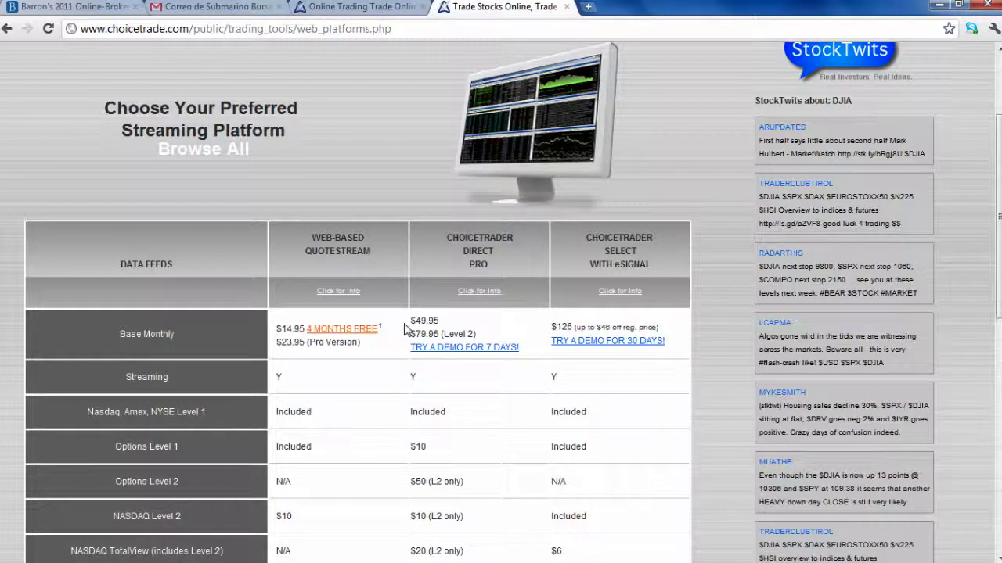
pyautogui.scroll(-5, 197, 303)
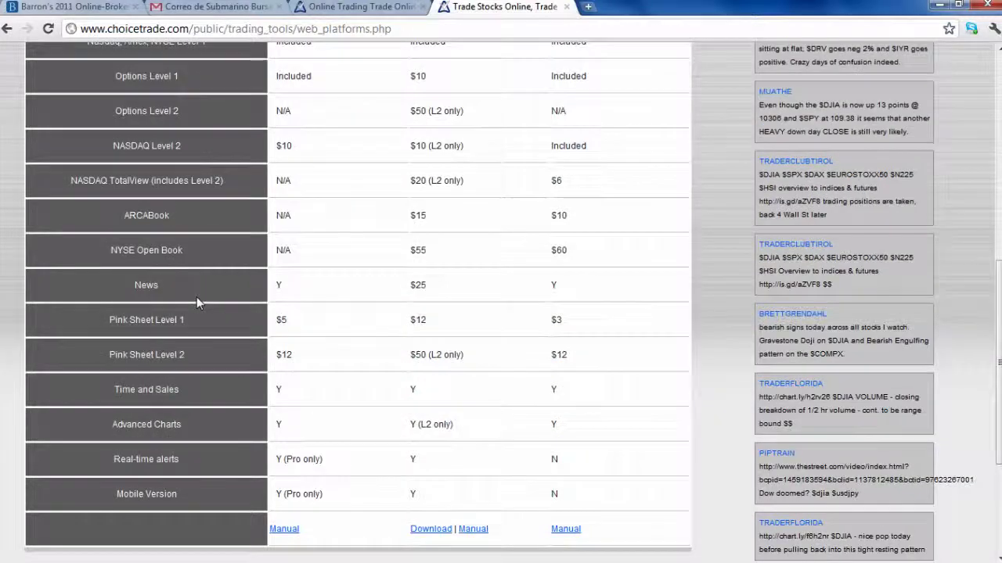
pyautogui.scroll(-2, 197, 298)
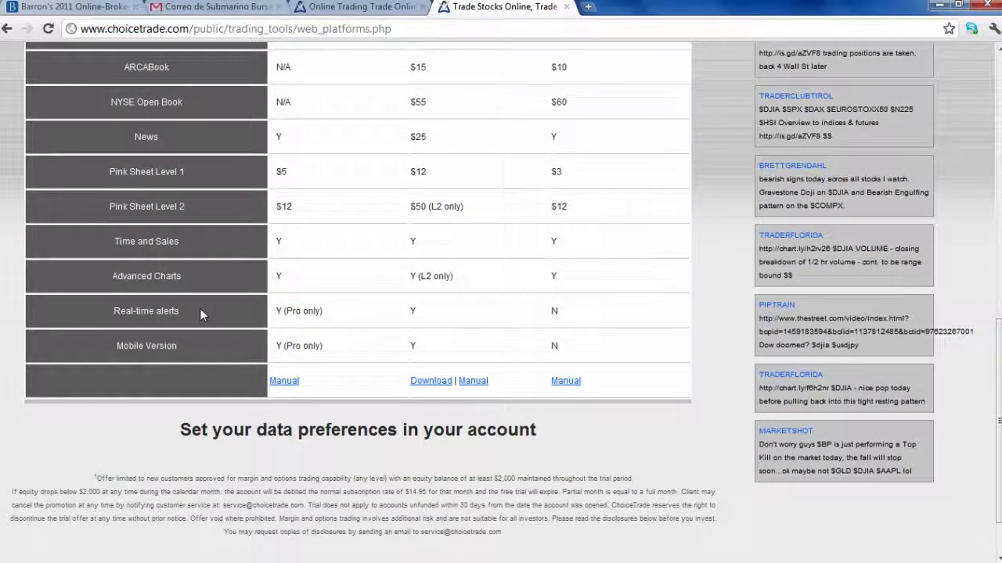
pyautogui.scroll(7, 200, 308)
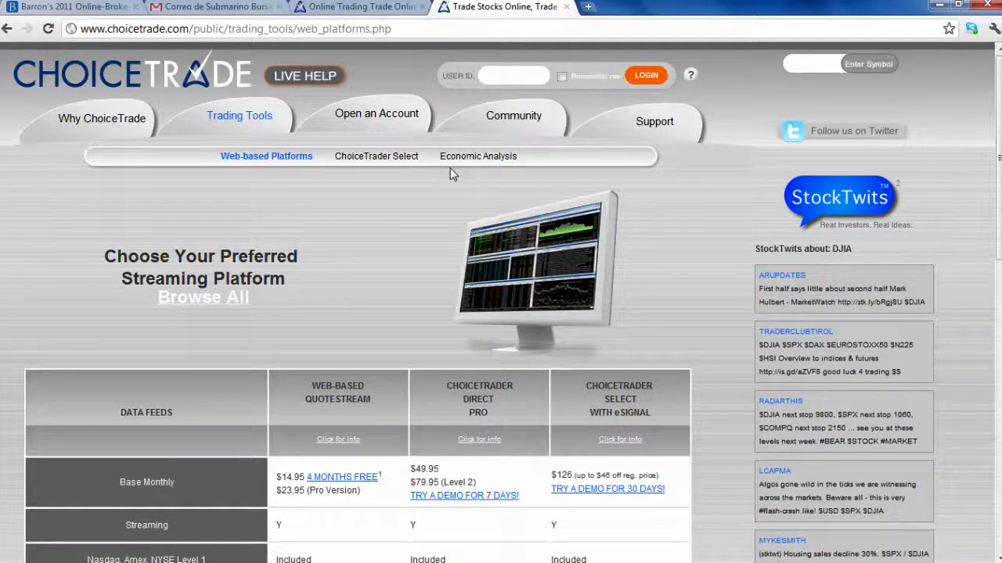
# - Open the account opening page and view the signing, funding and start-trading steps of the online process
pyautogui.click(385, 122)
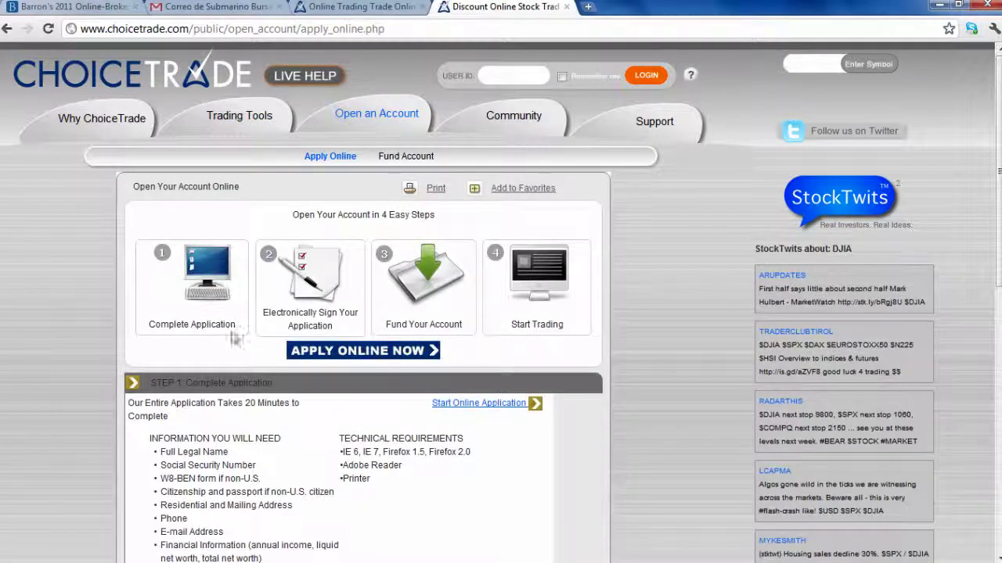
pyautogui.click(325, 271)
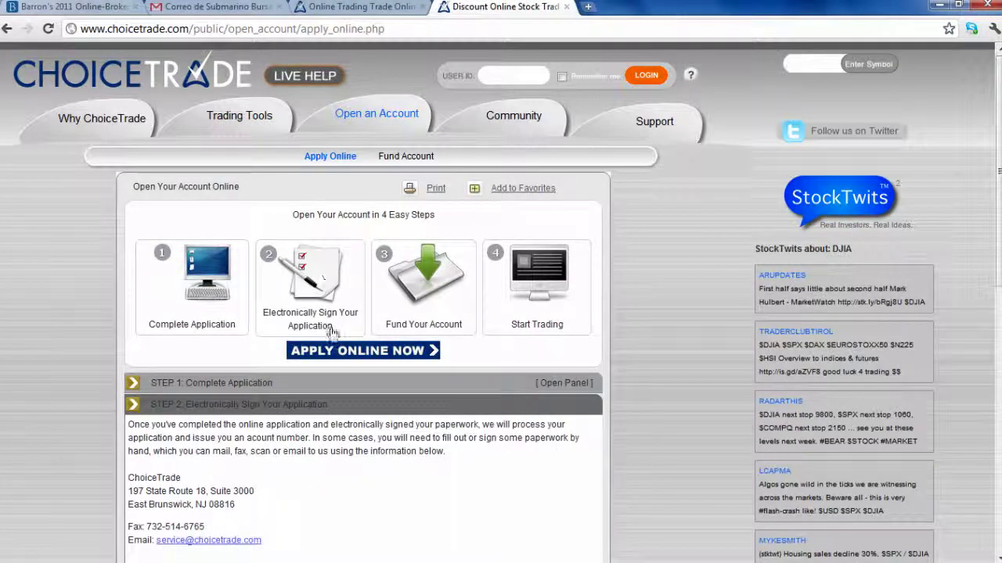
pyautogui.click(395, 252)
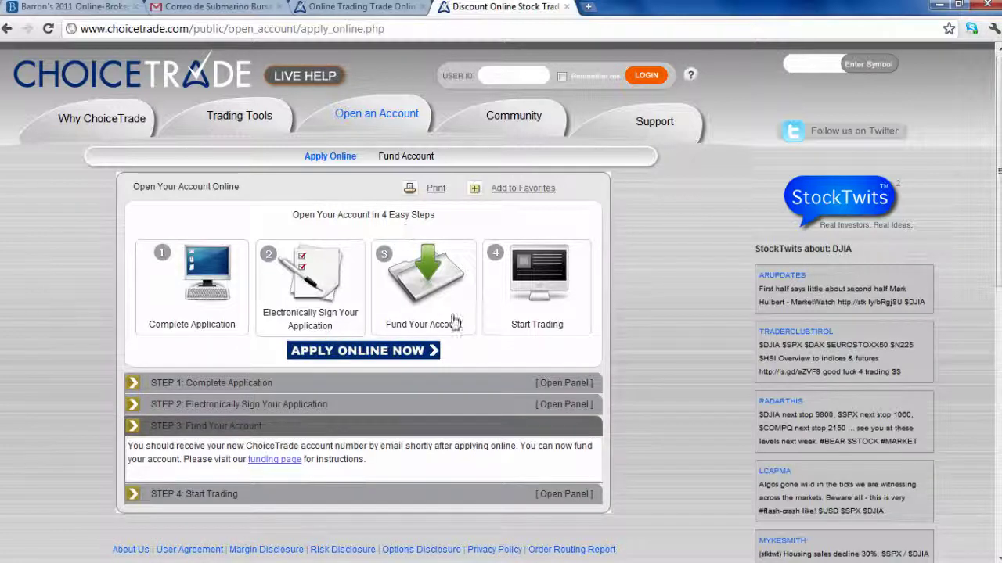
pyautogui.click(543, 333)
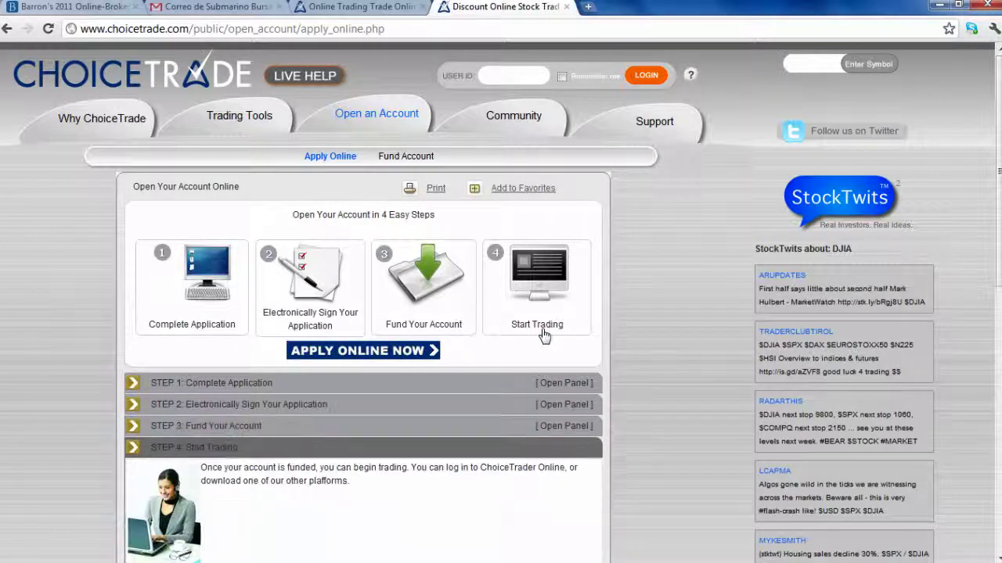
pyautogui.scroll(-2, 659, 324)
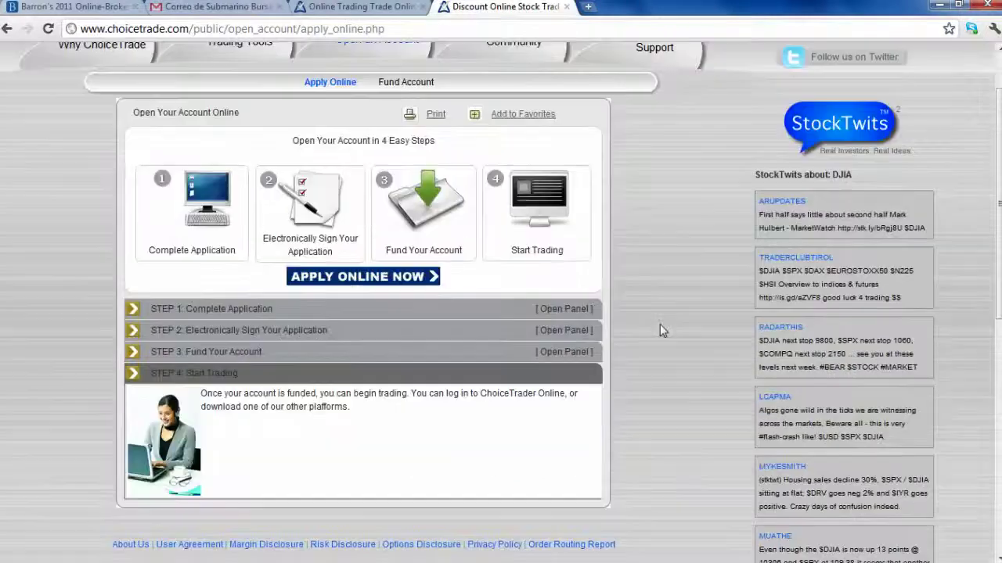
pyautogui.scroll(-2, 660, 328)
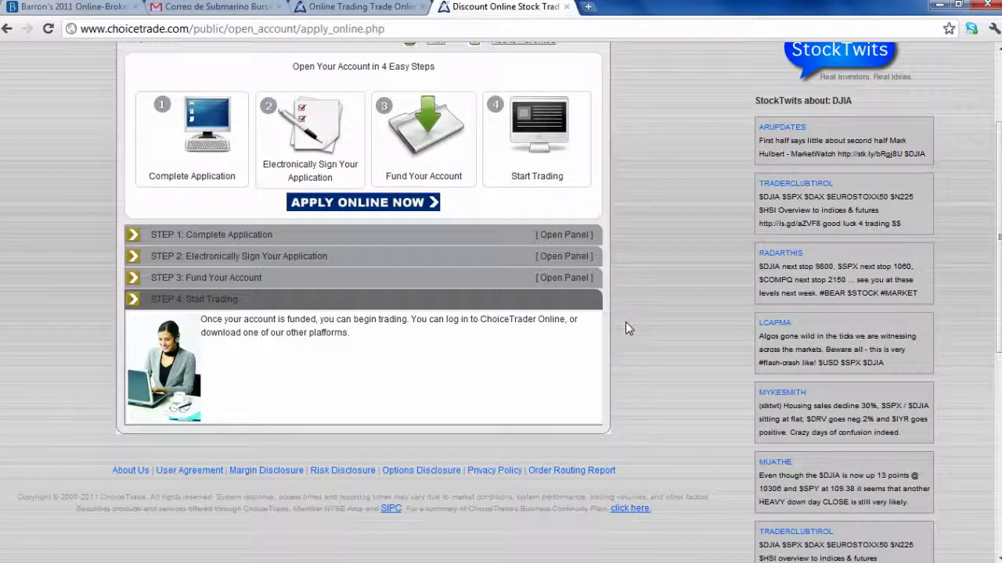
# - Expand the details of Steps 1 through 4 of the account opening process one after another
pyautogui.click(551, 241)
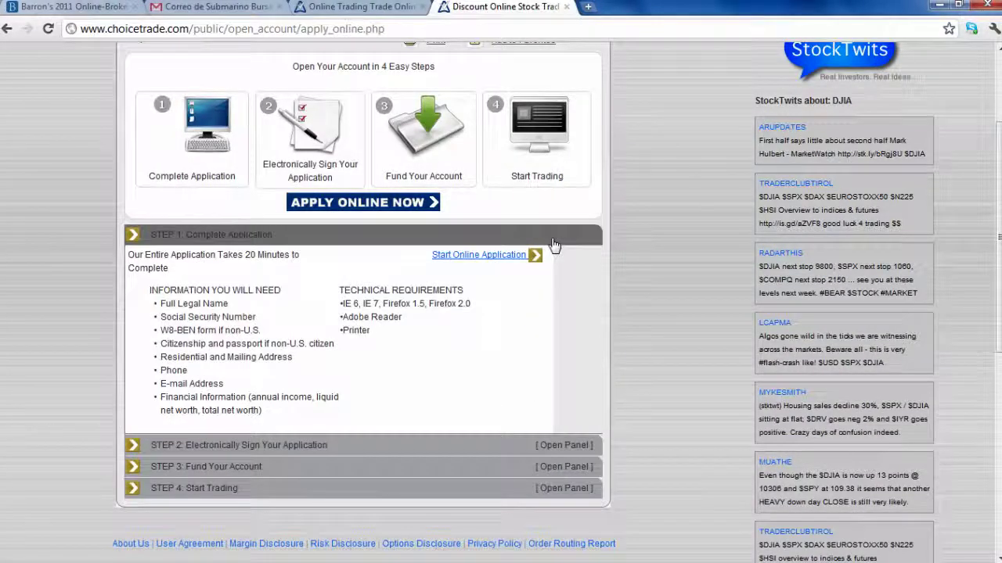
pyautogui.click(542, 446)
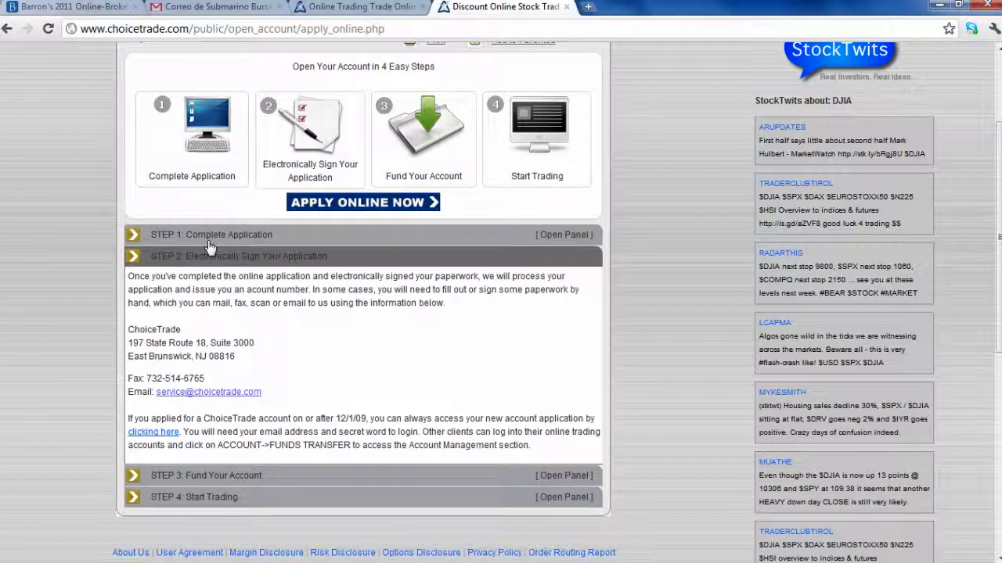
pyautogui.click(544, 477)
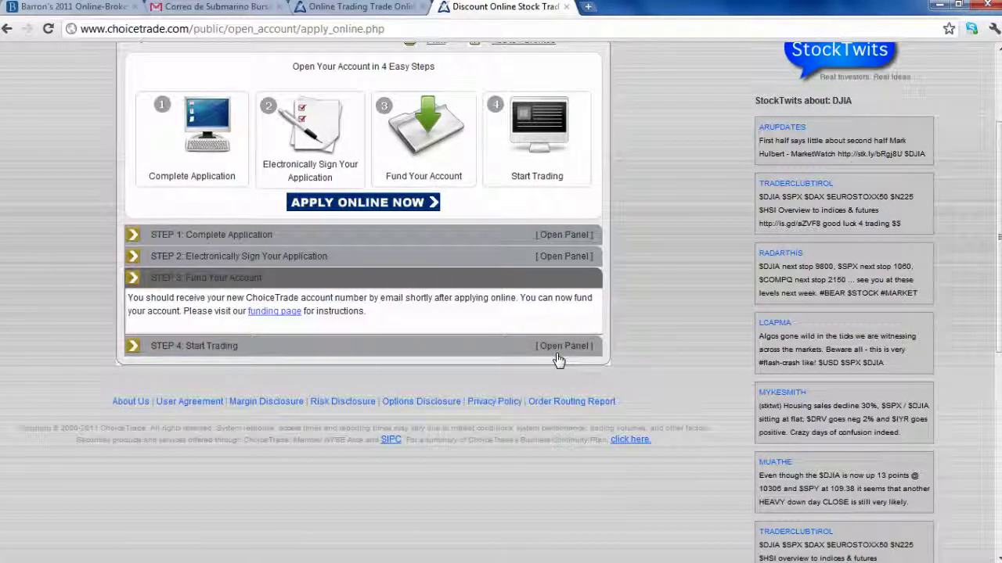
pyautogui.click(558, 353)
# - Reopen Step 1: Complete Application and highlight the Information You Will Need list and the stated application time, clearing each selection
pyautogui.click(547, 235)
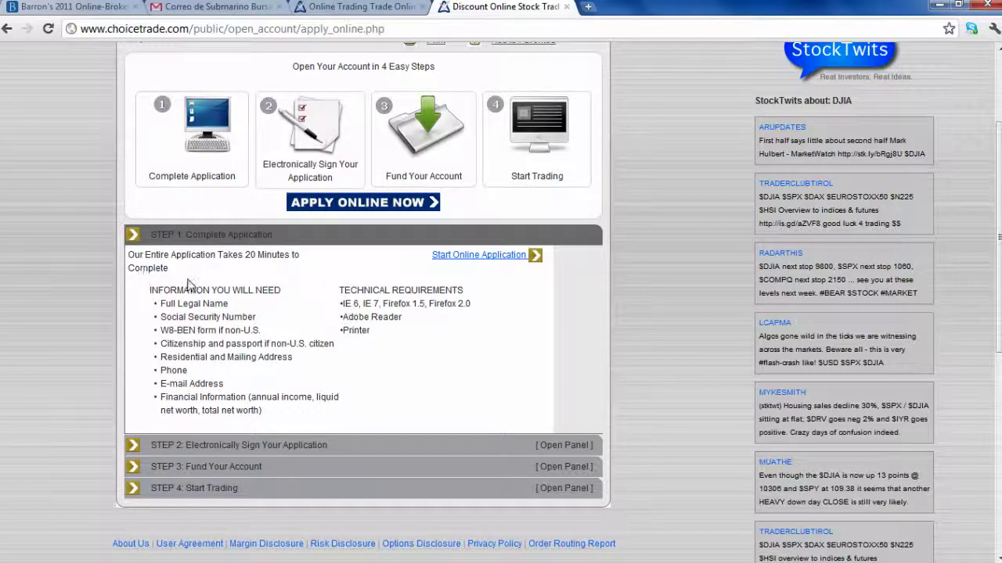
pyautogui.moveTo(150, 291); pyautogui.dragTo(263, 410)
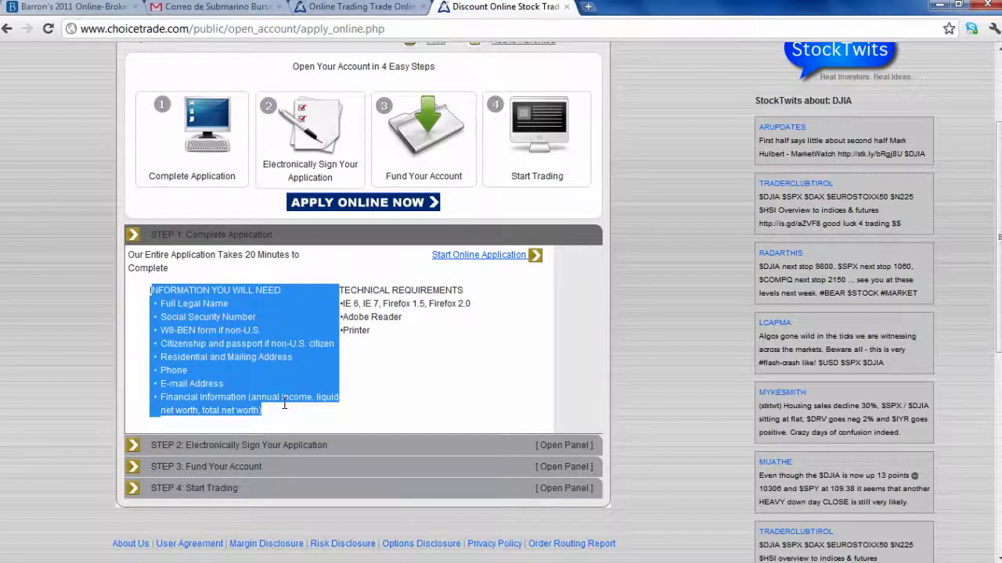
pyautogui.click(307, 354)
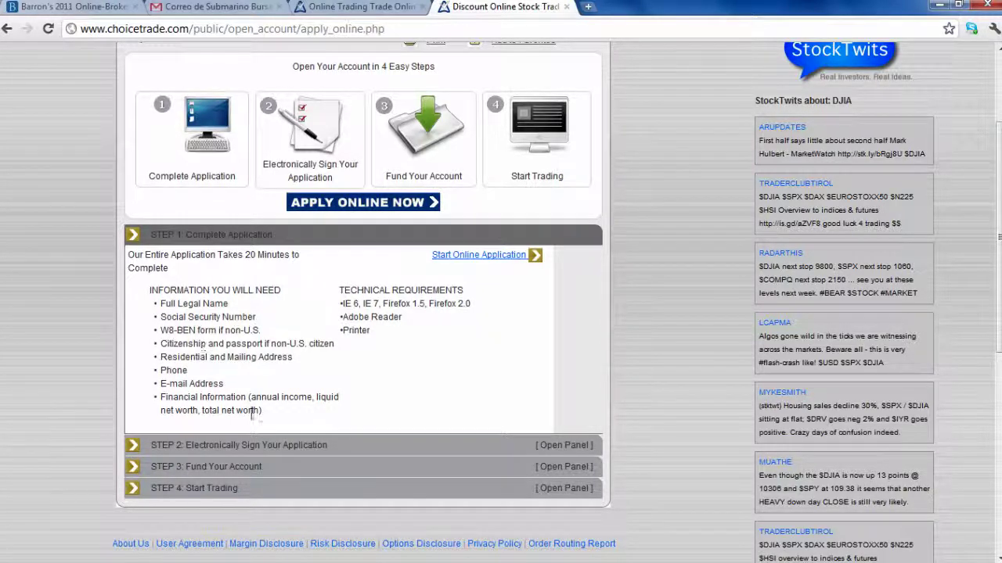
pyautogui.moveTo(238, 254); pyautogui.dragTo(291, 255)
pyautogui.click(524, 415)
# - Highlight ChoiceTrade's mailing address in Step 2: Electronically Sign Your Application, and open Step 3: Fund Your Account
pyautogui.click(564, 444)
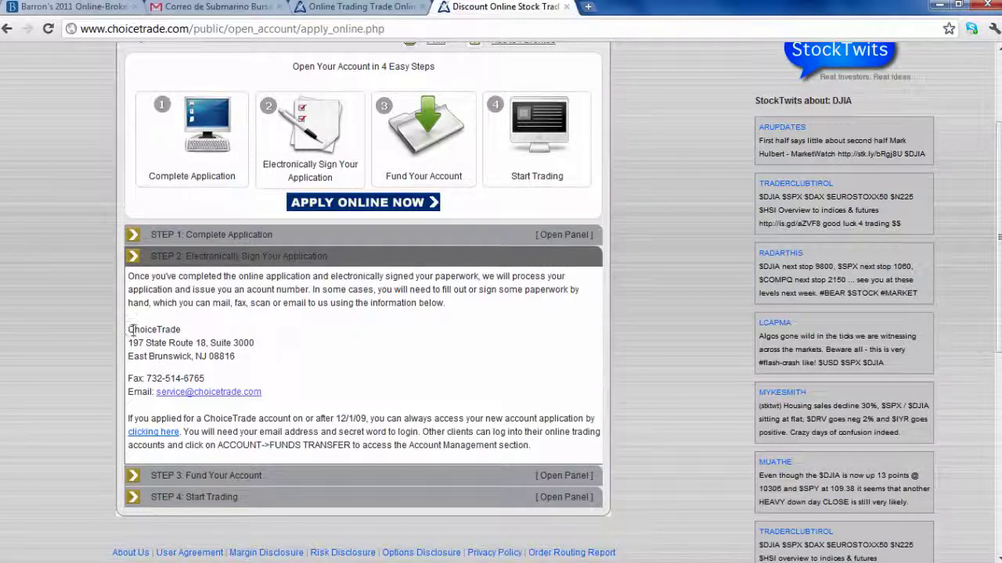
pyautogui.moveTo(130, 329); pyautogui.dragTo(235, 358)
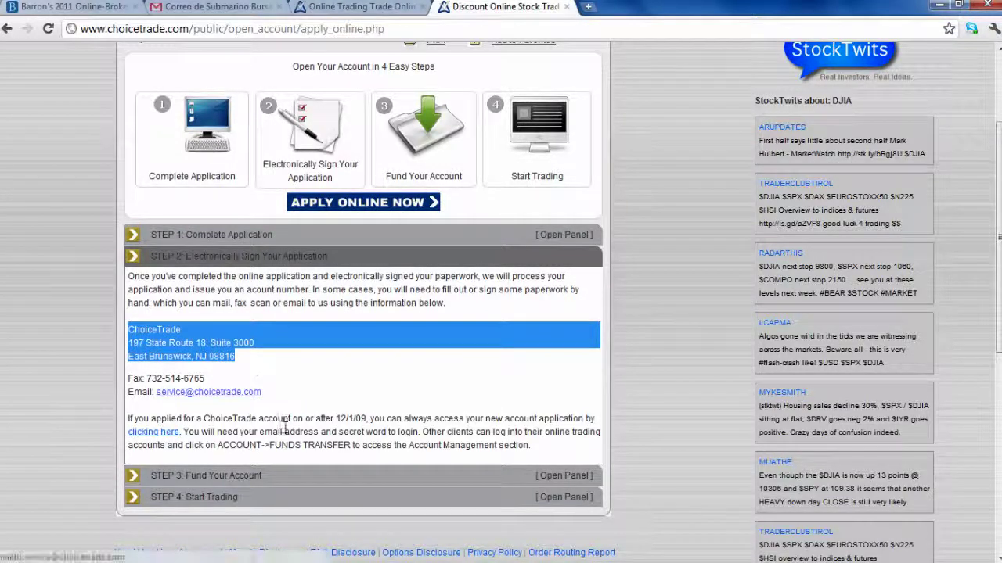
pyautogui.scroll(-2, 286, 429)
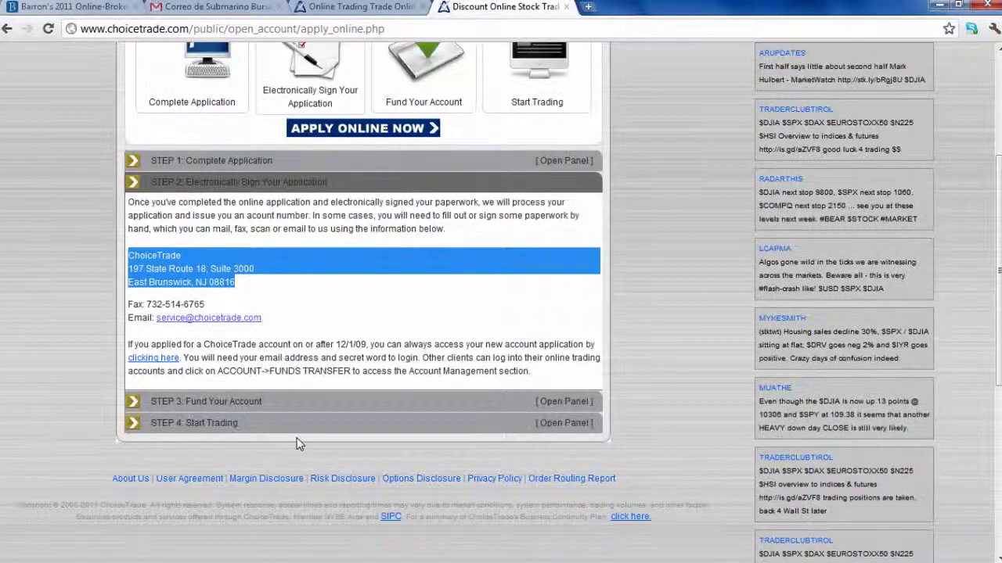
pyautogui.click(545, 405)
pyautogui.scroll(2, 321, 333)
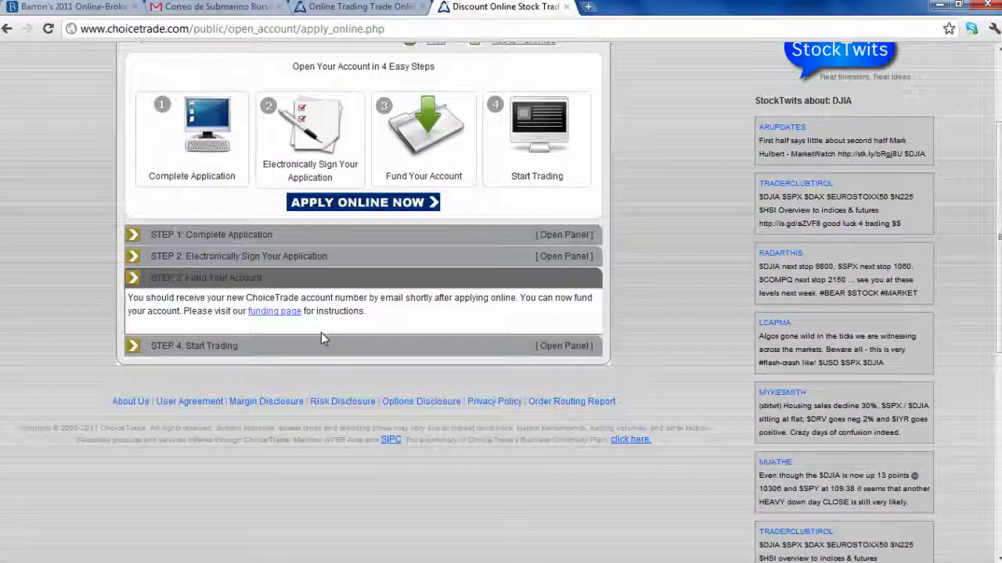
# - Start the online account application and highlight the Citizenship Status label on the registration form, then clear the selection
pyautogui.click(351, 215)
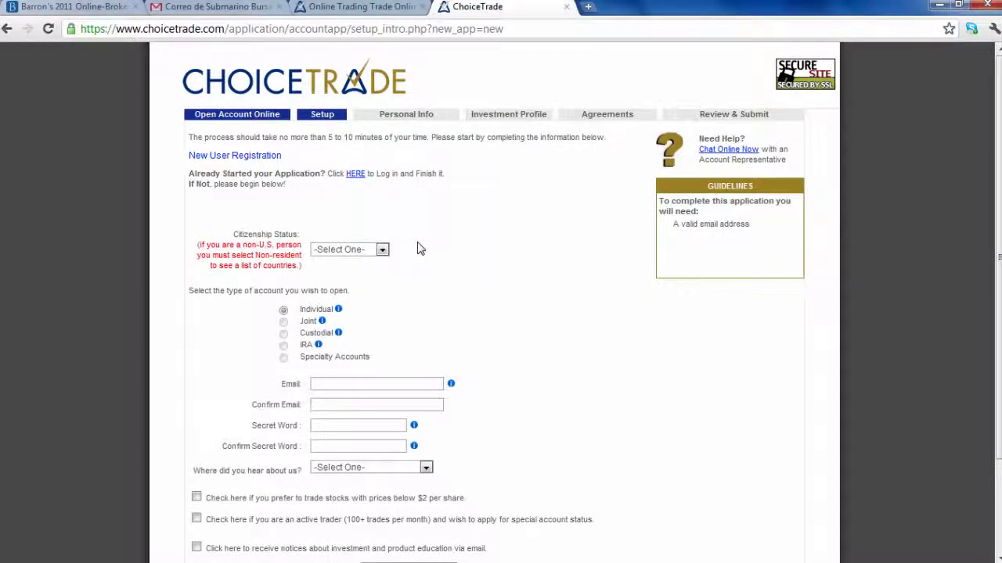
pyautogui.scroll(-2, 311, 183)
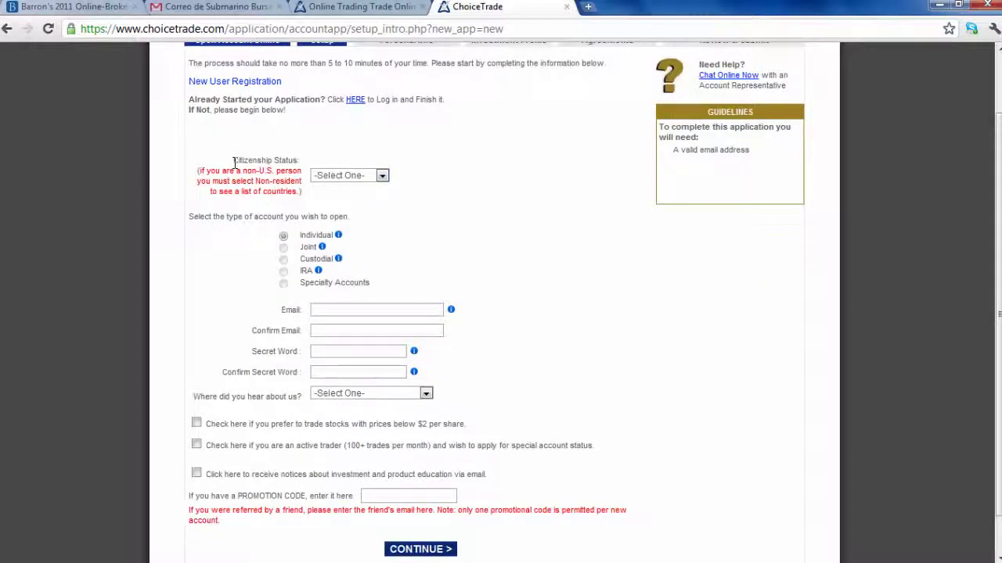
pyautogui.moveTo(233, 163); pyautogui.dragTo(298, 161)
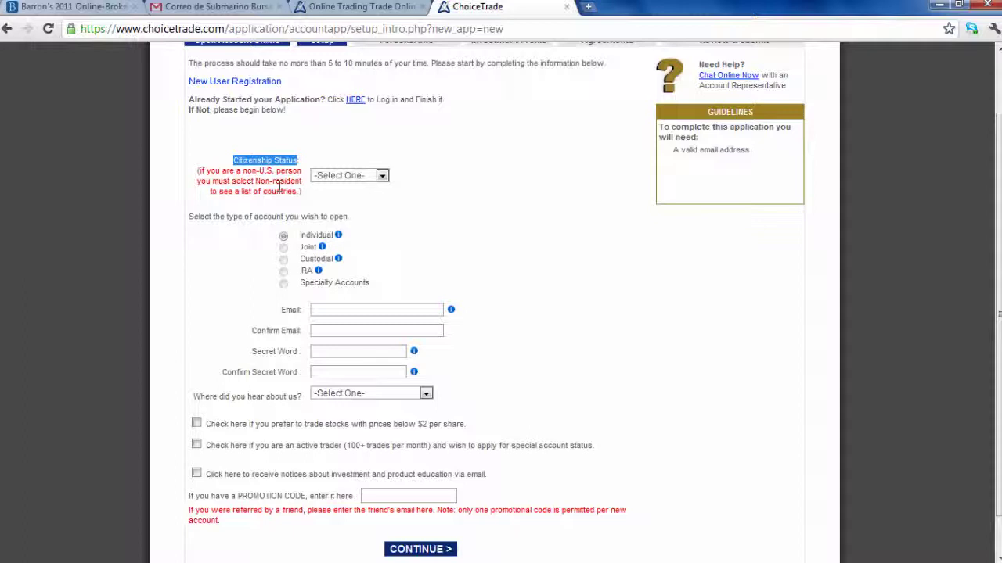
pyautogui.click(279, 185)
# - Set the citizenship status to Non-Resident, rechecking the available options and keeping that choice
pyautogui.click(347, 178)
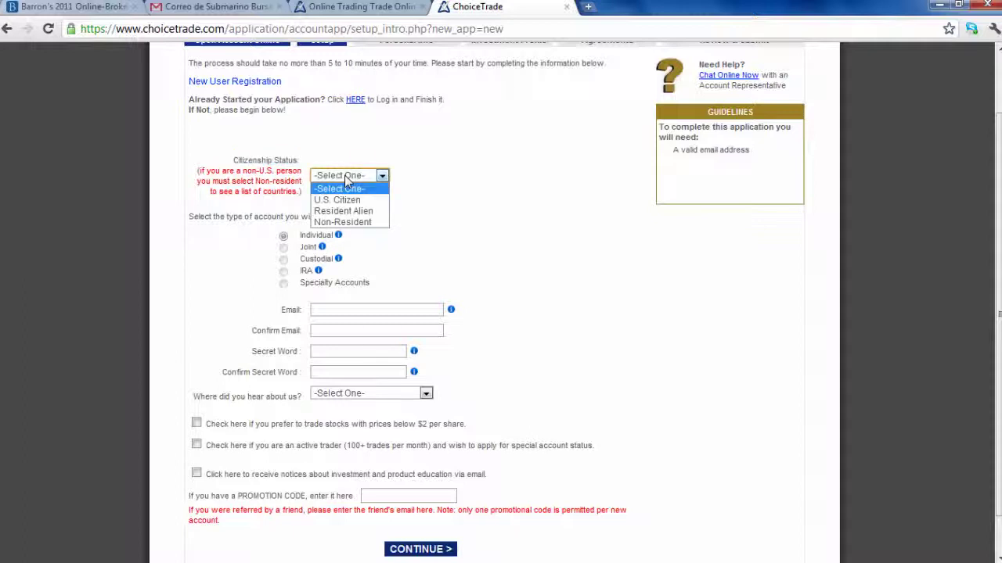
pyautogui.click(366, 222)
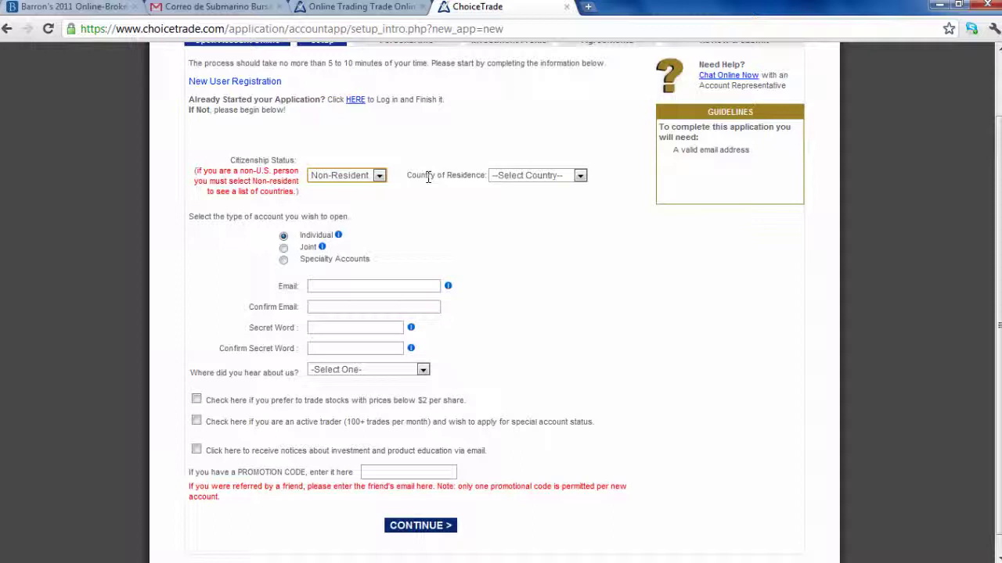
pyautogui.click(379, 175)
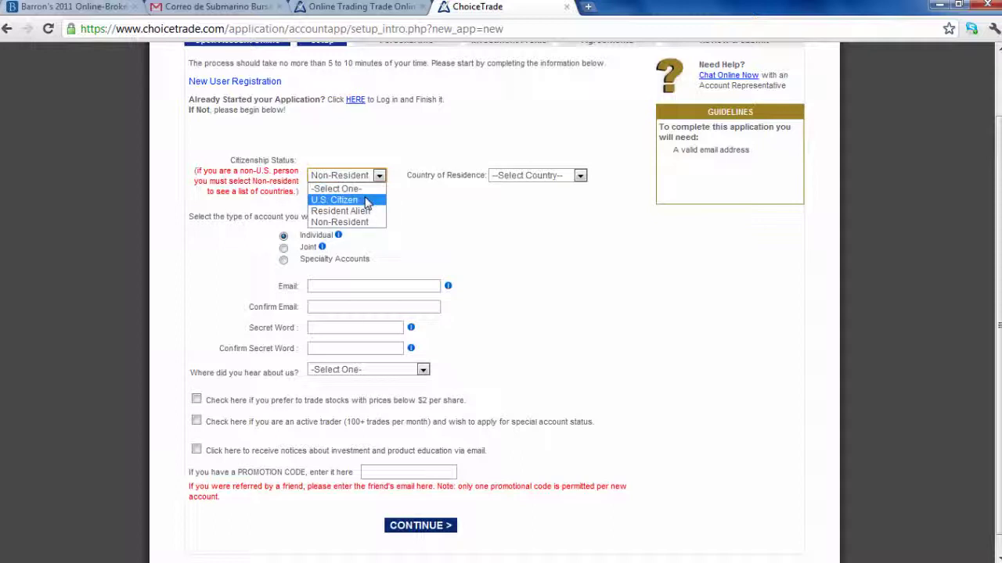
pyautogui.click(368, 222)
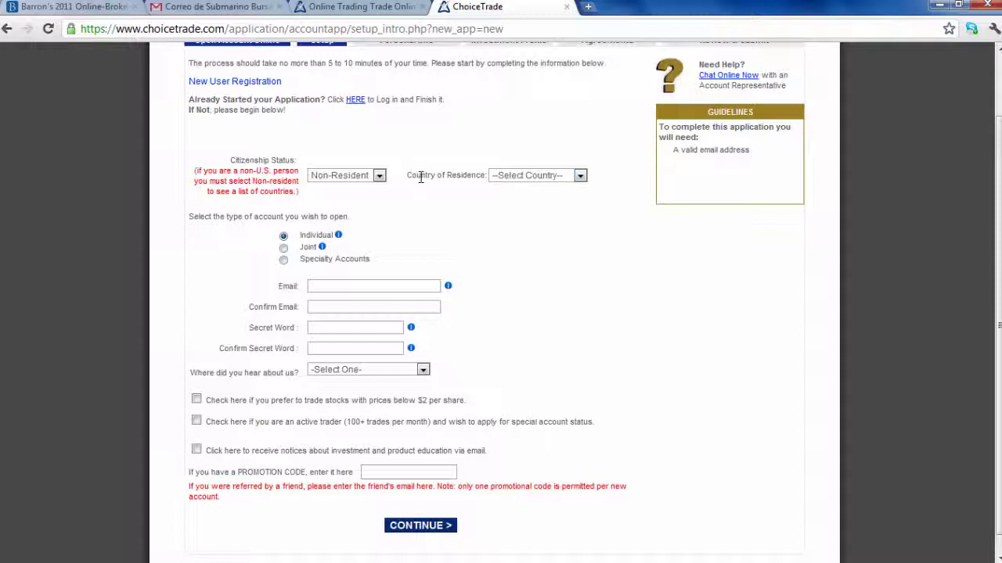
# - Set the country of residence to EL SALVADOR and go to the account type choices
pyautogui.click(509, 179)
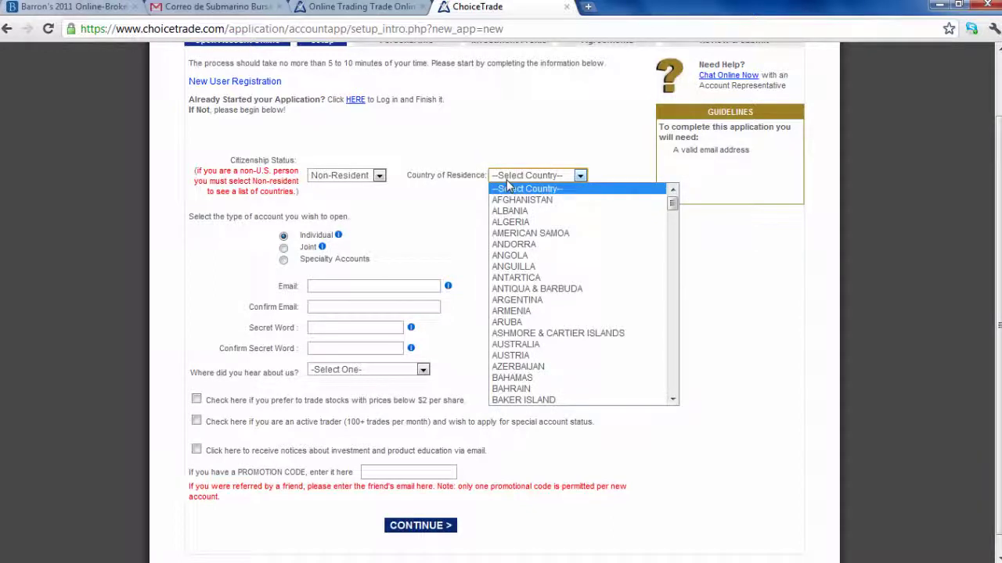
pyautogui.write('el')
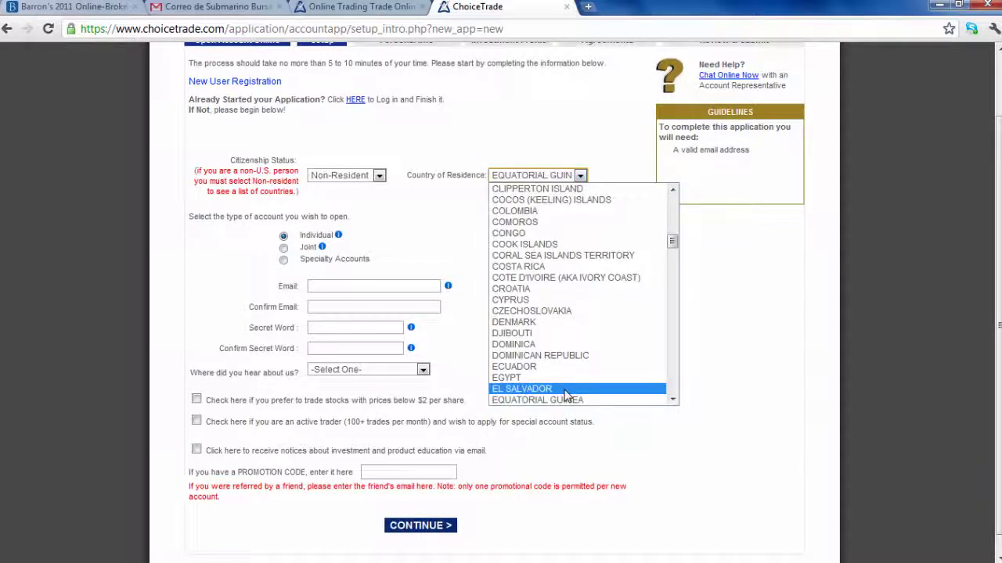
pyautogui.click(532, 389)
pyautogui.scroll(-1, 478, 284)
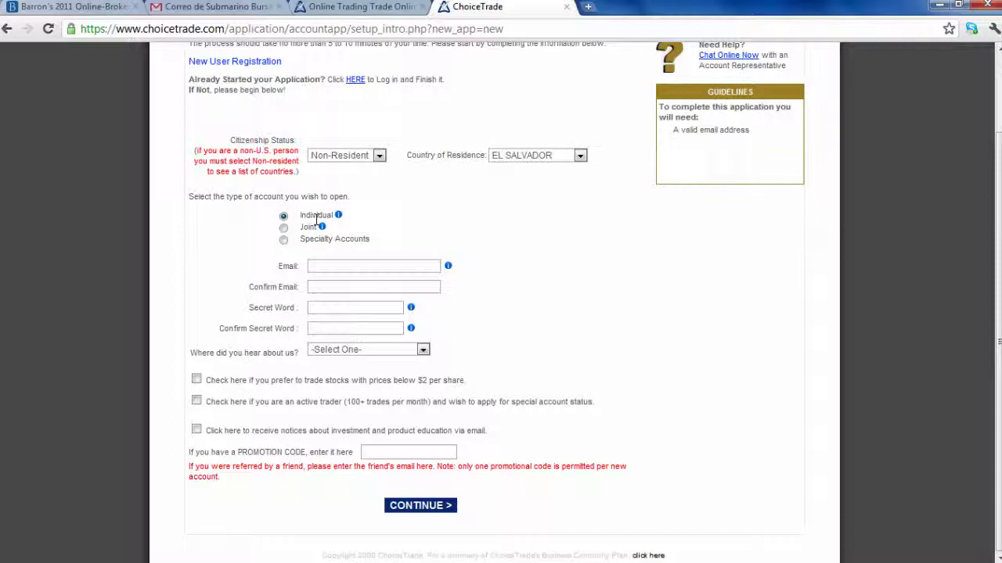
# - Examine the Joint description and the Specialty Accounts subtypes, ending with the account type set to Individual
pyautogui.moveTo(339, 216)
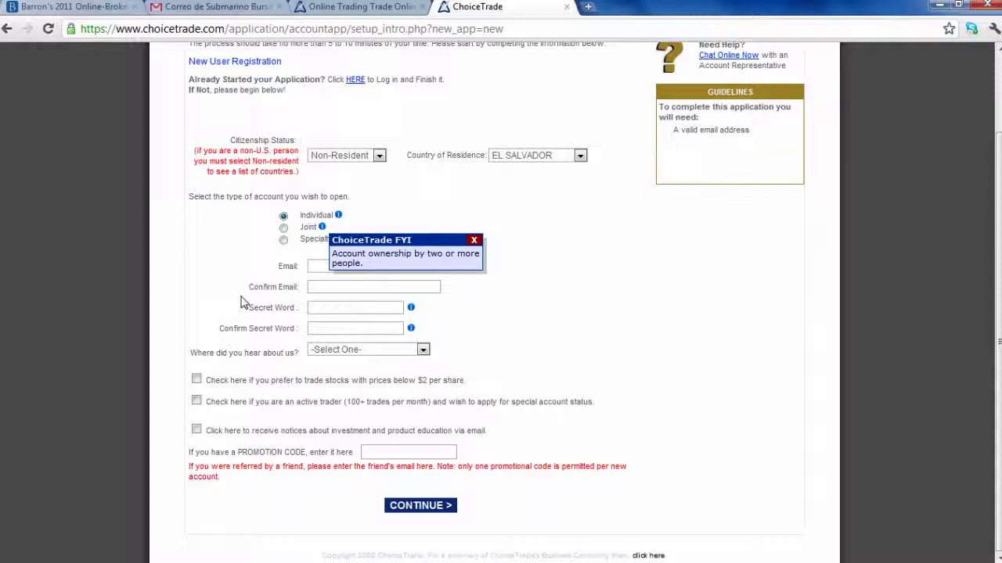
pyautogui.click(283, 239)
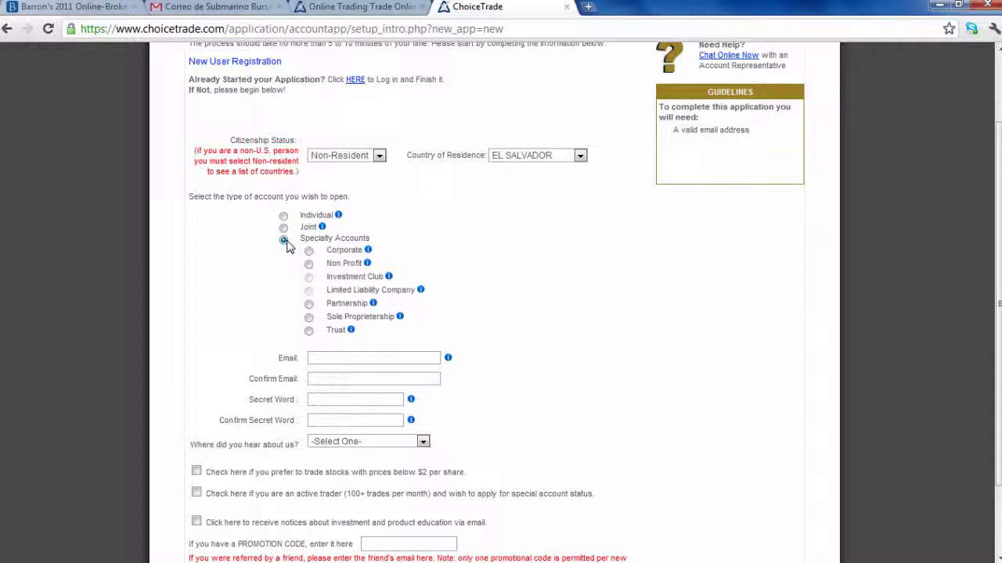
pyautogui.moveTo(326, 264); pyautogui.dragTo(364, 270)
pyautogui.click(329, 291)
pyautogui.moveTo(328, 307); pyautogui.dragTo(366, 303)
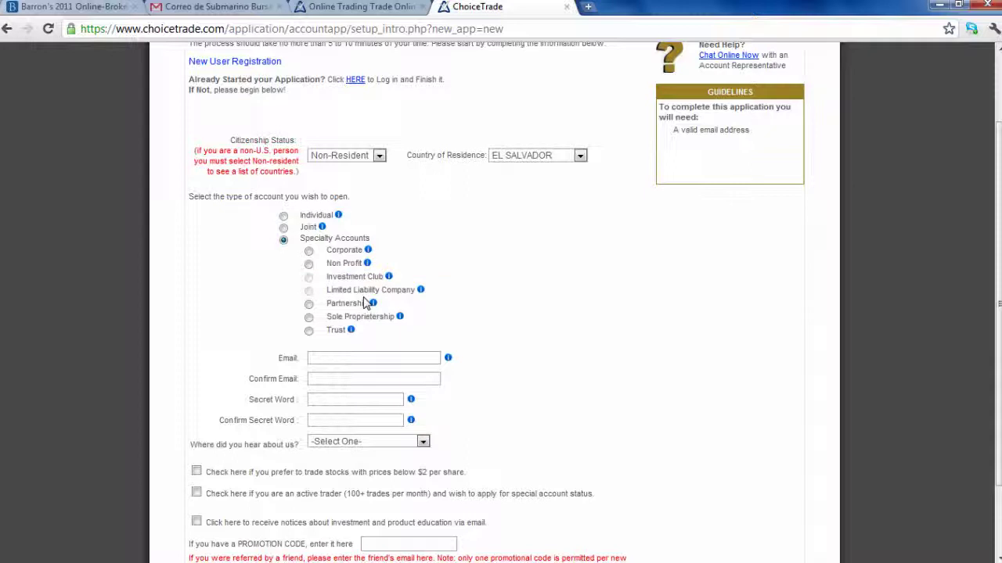
pyautogui.click(284, 217)
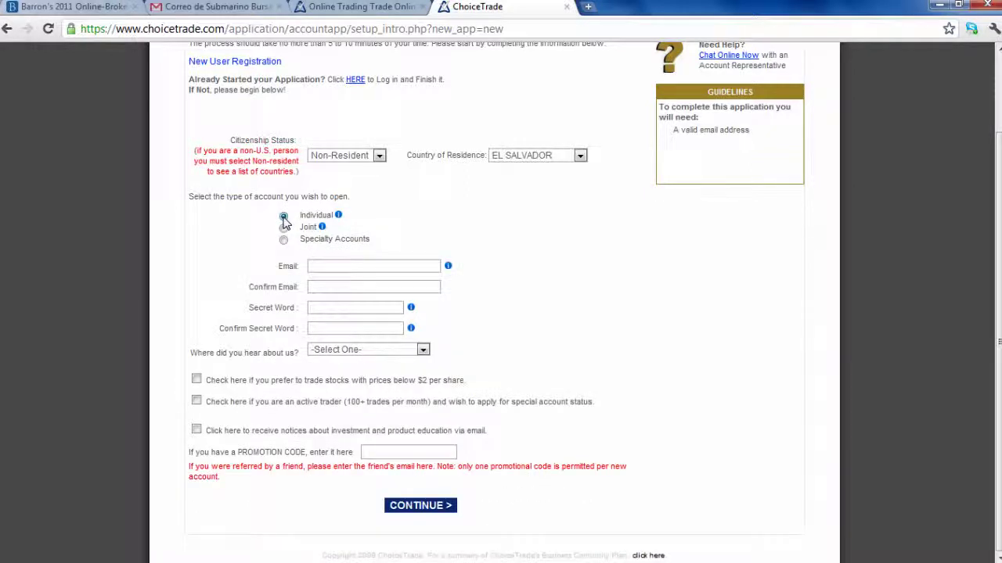
# - Enter the applicant's email address in the Email field and repeat it in Confirm Email
pyautogui.click(374, 266)
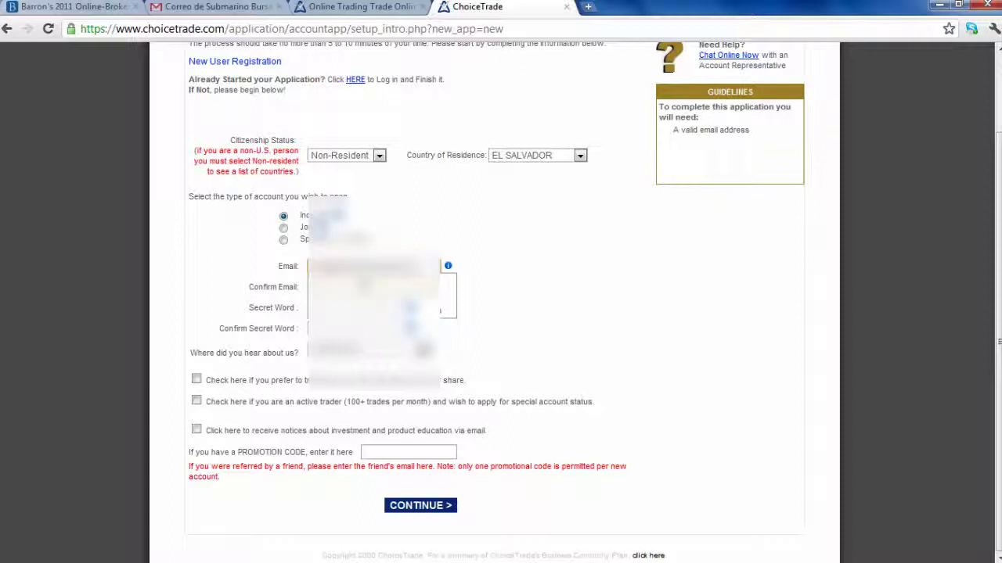
pyautogui.click(448, 280)
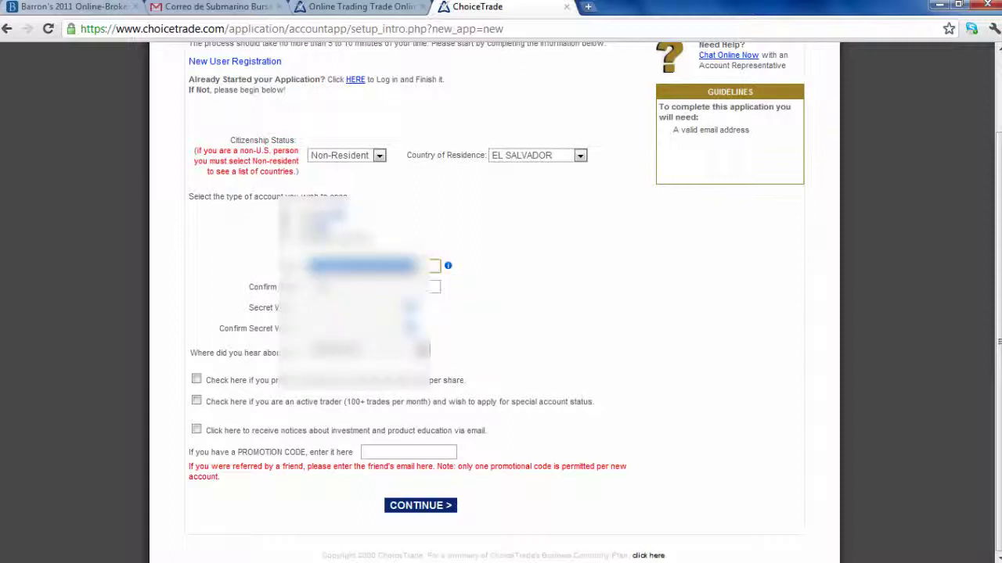
pyautogui.click(338, 289)
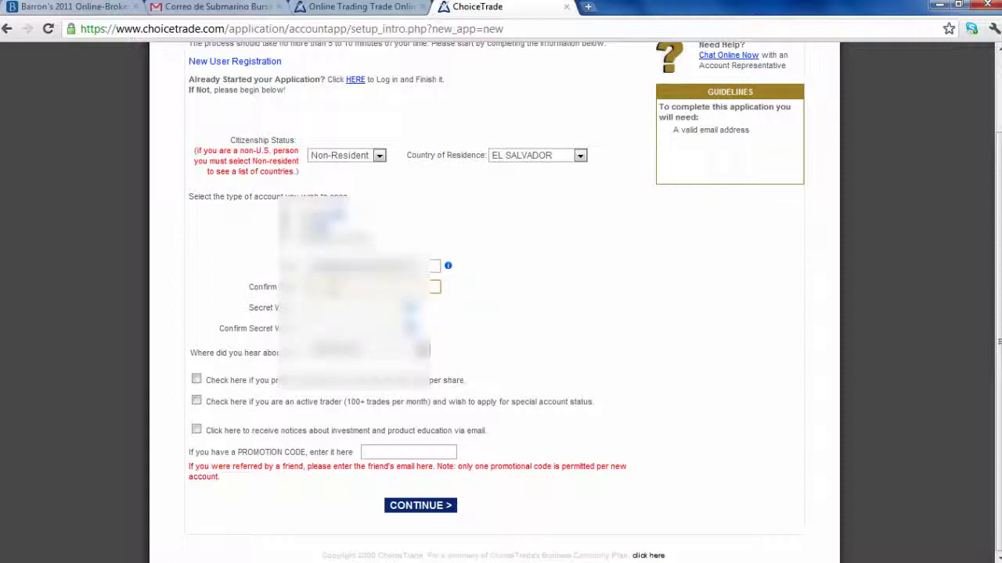
pyautogui.press('Down')
pyautogui.press('Return')
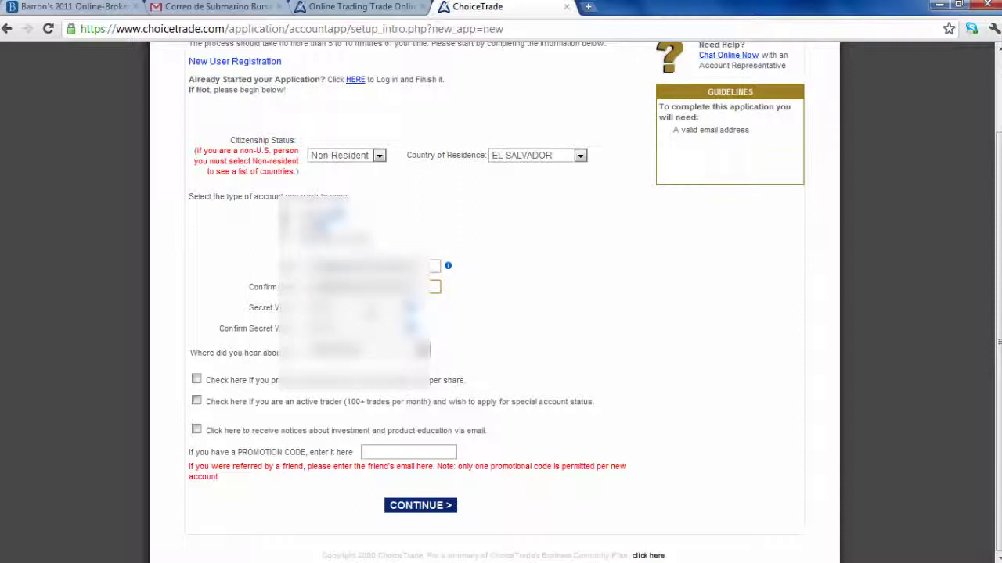
# - Enter the secret word for the new account and confirm it
pyautogui.hotkey('shift', 'Tab')
pyautogui.press('Tab')
pyautogui.press('Tab')
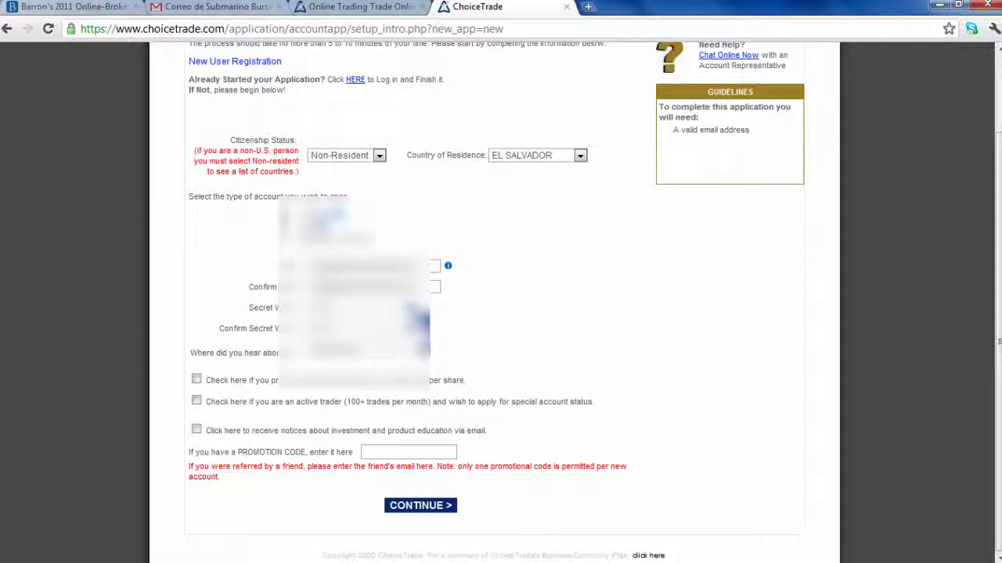
pyautogui.press('Tab')
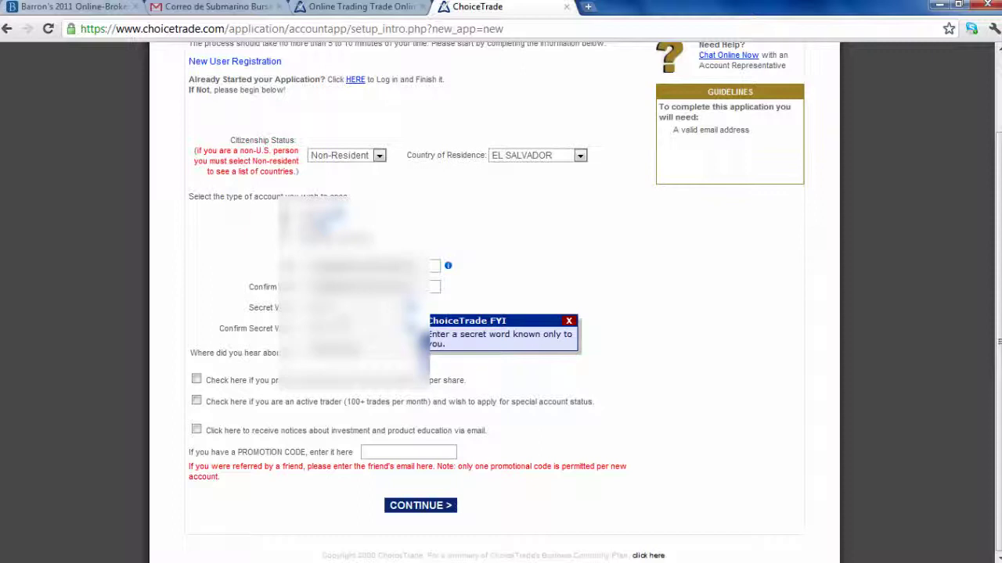
pyautogui.press('Tab')
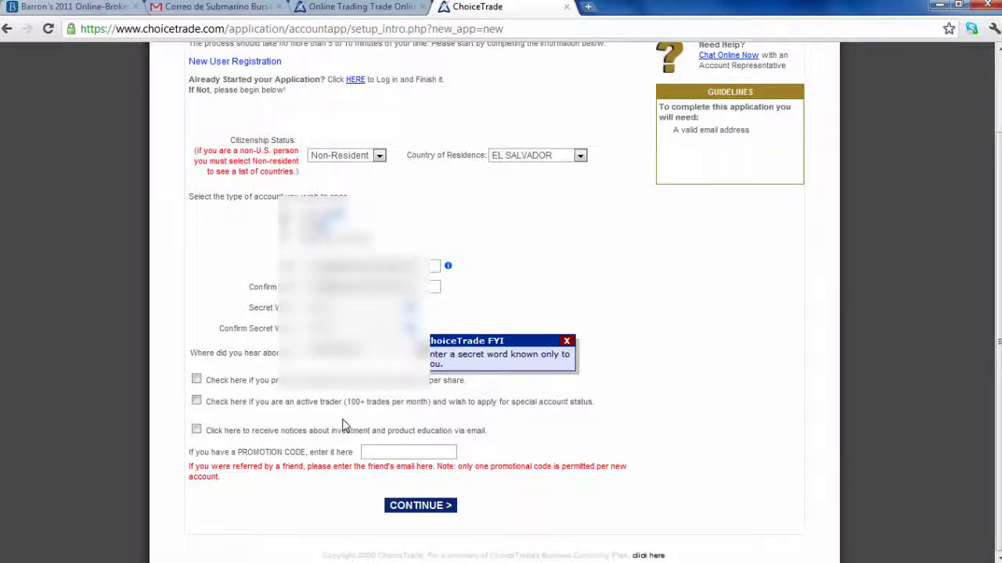
pyautogui.press('Tab')
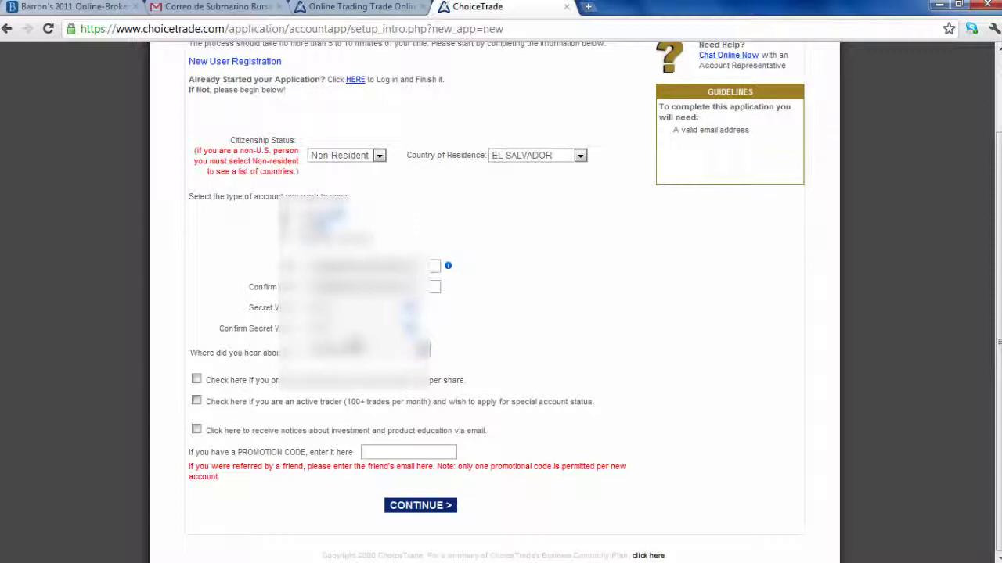
# - Set "Where did you hear about us?" to Barrons Review
pyautogui.click(368, 350)
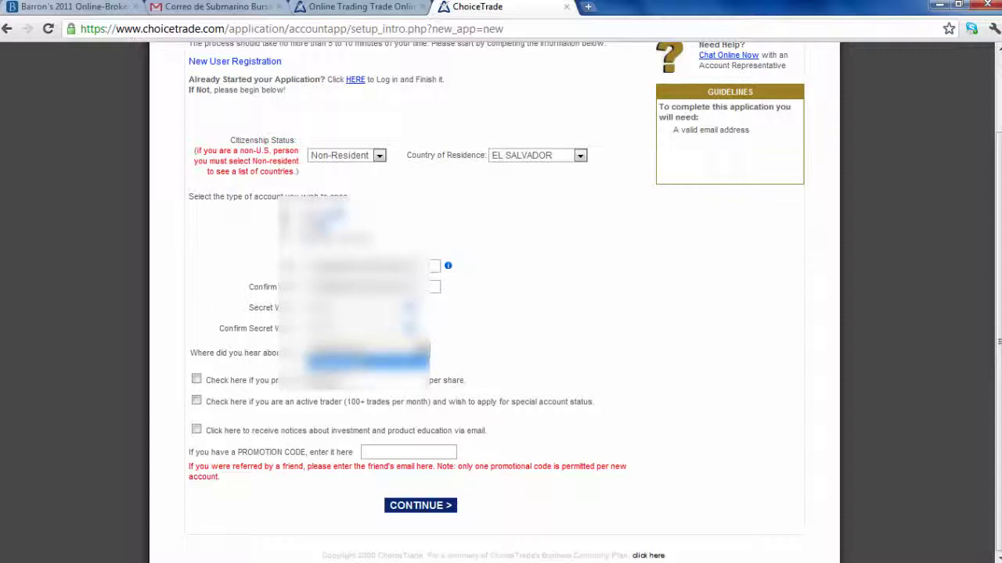
pyautogui.click(368, 349)
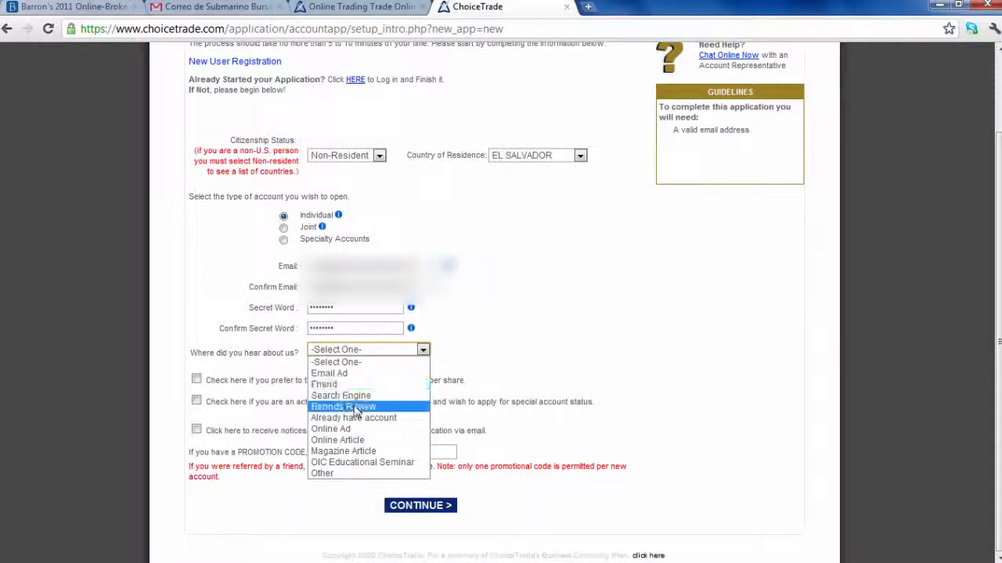
pyautogui.click(335, 407)
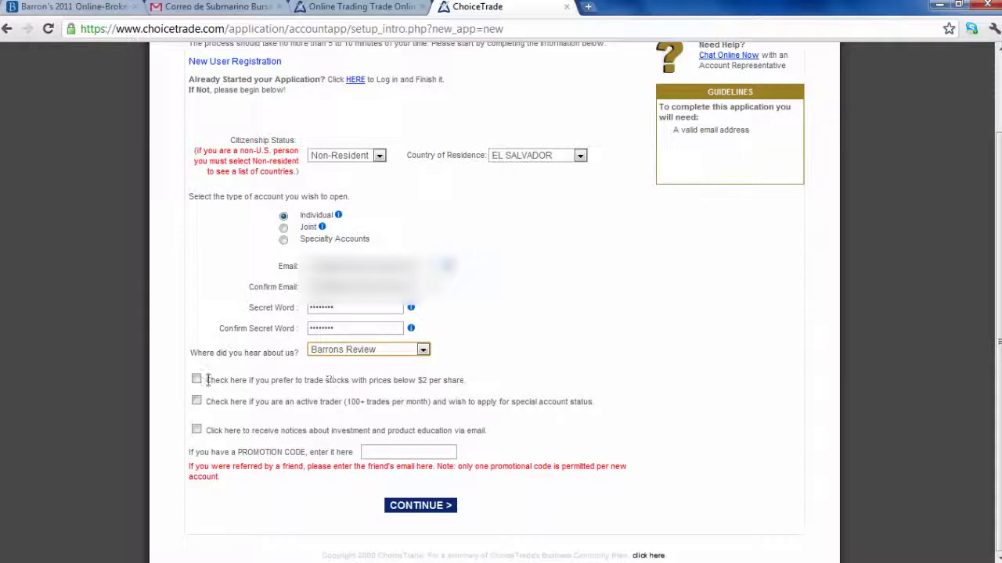
# - Review the low-priced stock preference, highlighting "$2 per share" and clearing the highlight, with the active trader option left unchecked
pyautogui.click(199, 402)
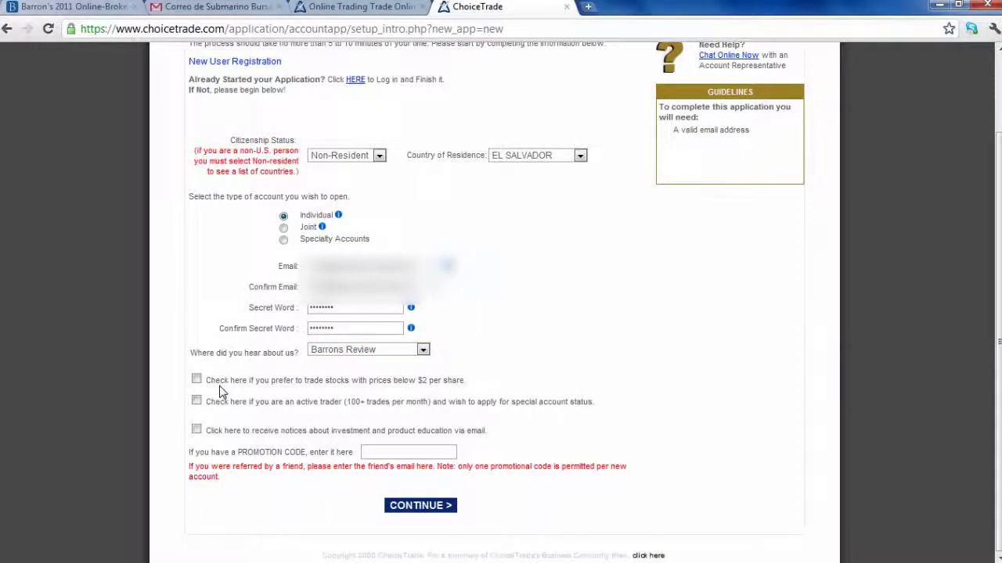
pyautogui.click(196, 401)
pyautogui.moveTo(418, 381); pyautogui.dragTo(464, 381)
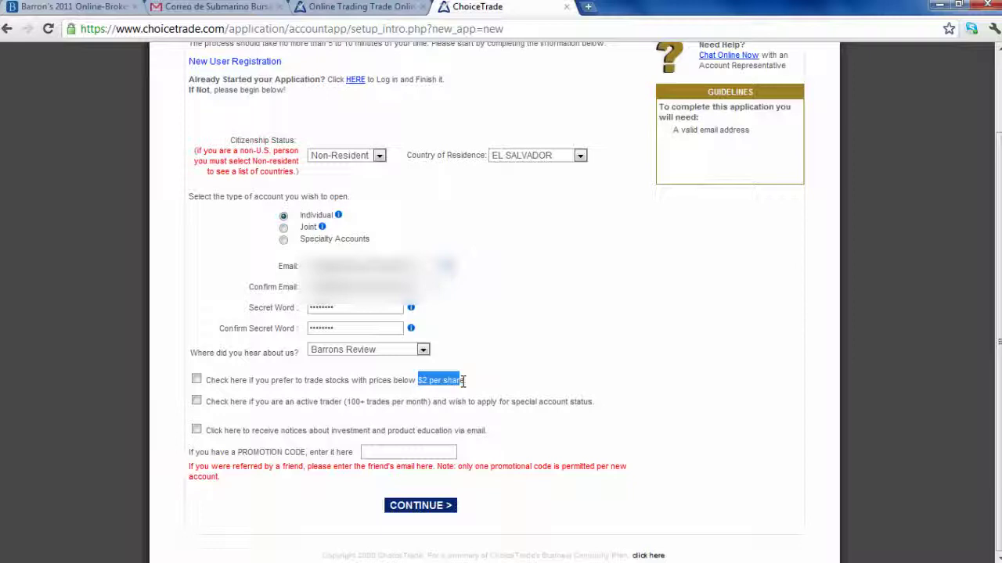
pyautogui.click(348, 414)
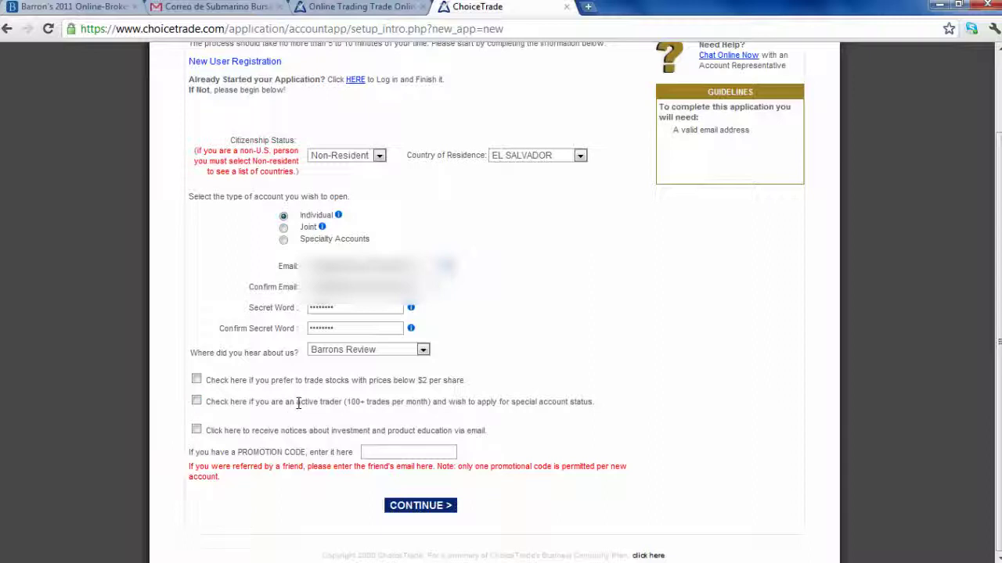
# - Highlight the "100+ trades per month" condition of the active trader option and go to the email notices option
pyautogui.moveTo(346, 403); pyautogui.dragTo(430, 403)
pyautogui.click(200, 415)
pyautogui.click(196, 431)
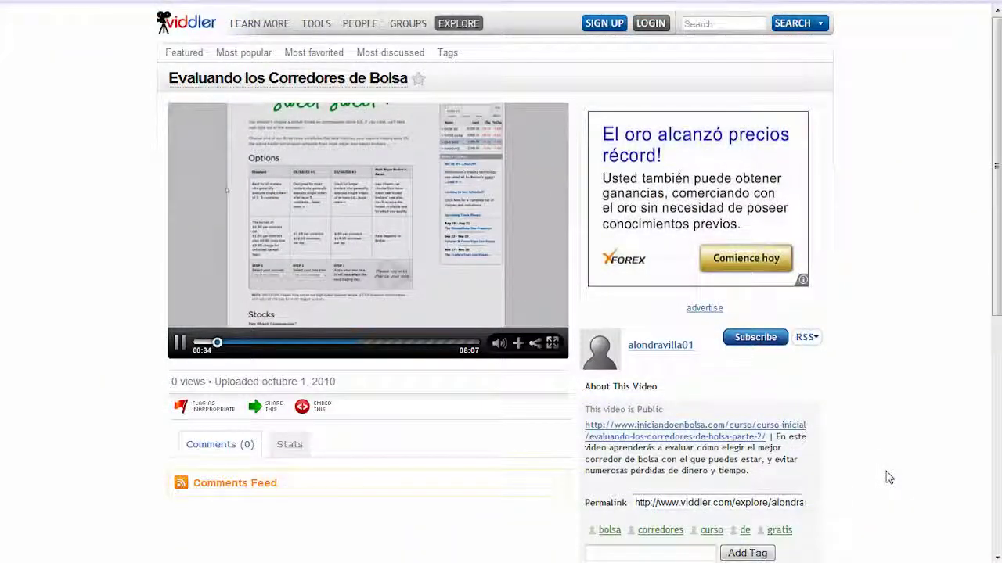
pyautogui.moveTo(618, 450); pyautogui.dragTo(785, 453)
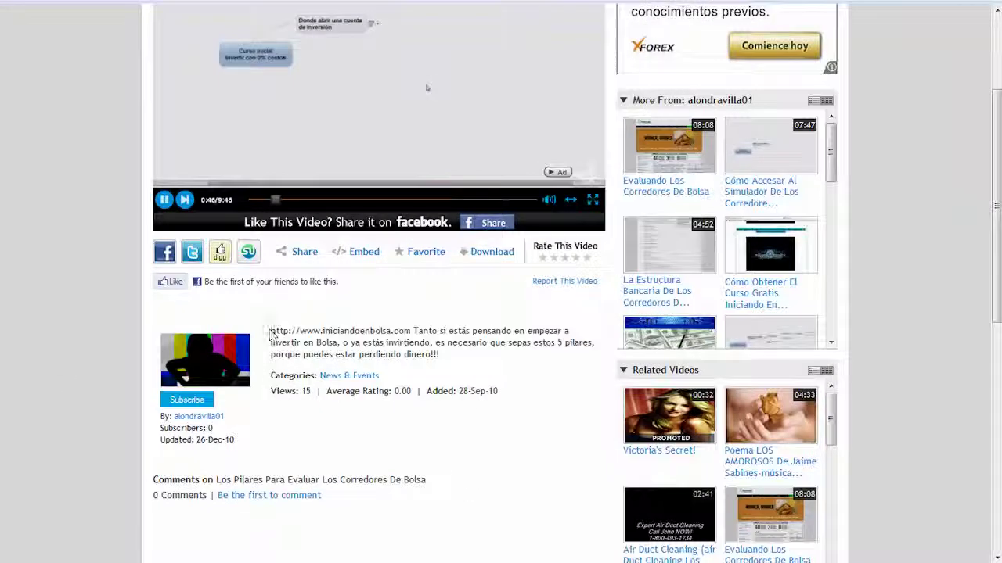
pyautogui.moveTo(270, 331); pyautogui.dragTo(410, 333)
pyautogui.rightClick(424, 337)
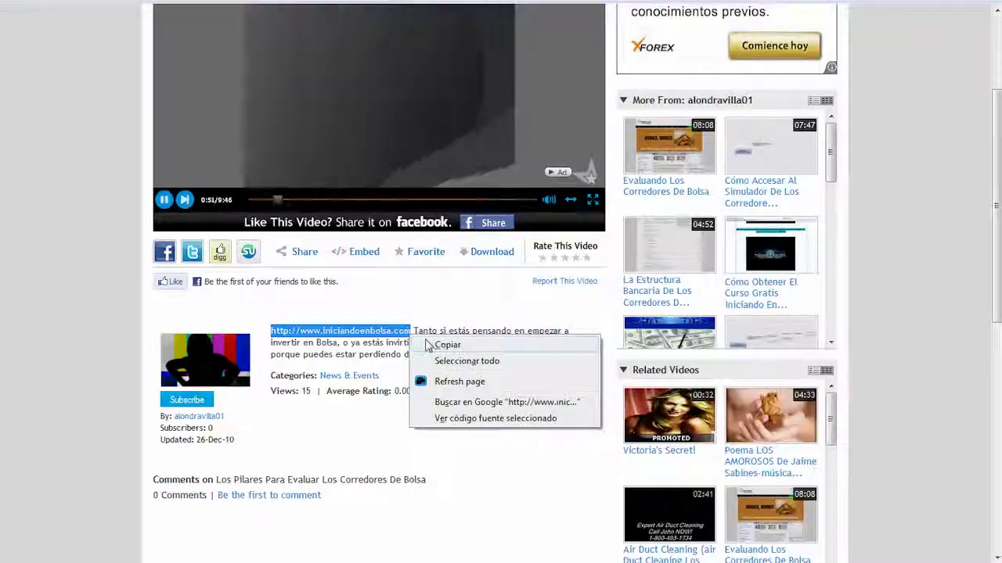
pyautogui.click(446, 344)
pyautogui.rightClick(241, 9)
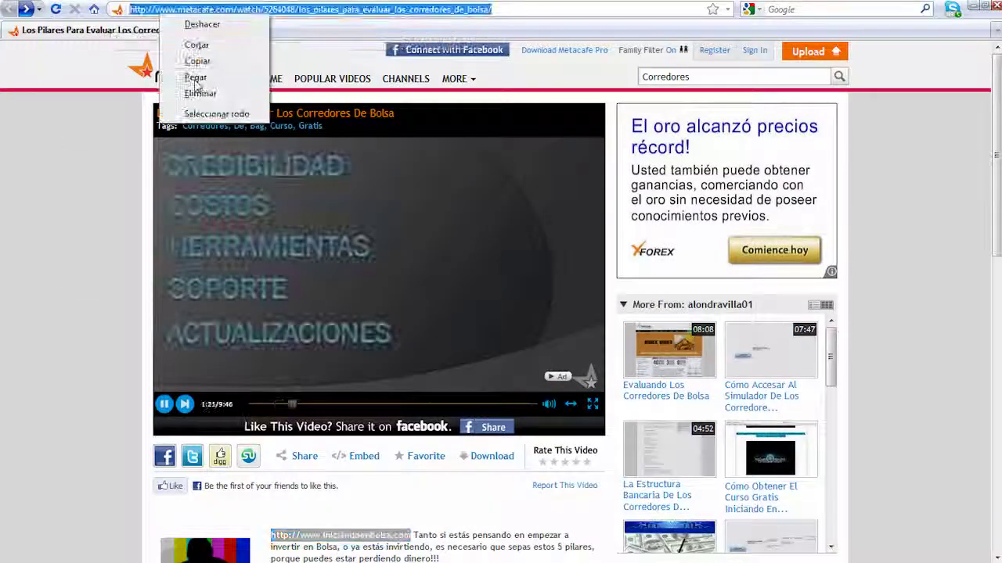
pyautogui.click(259, 74)
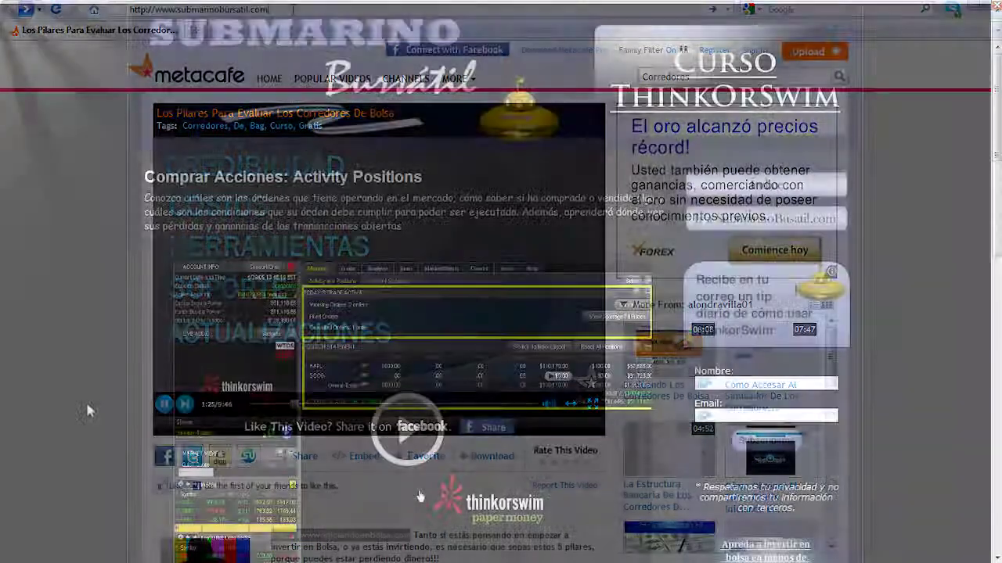
# - Fill in the comment form below the Activity Positions video with the commenter's name and "Este video me sirvio mucho. Gracias"
pyautogui.scroll(-4, 86, 399)
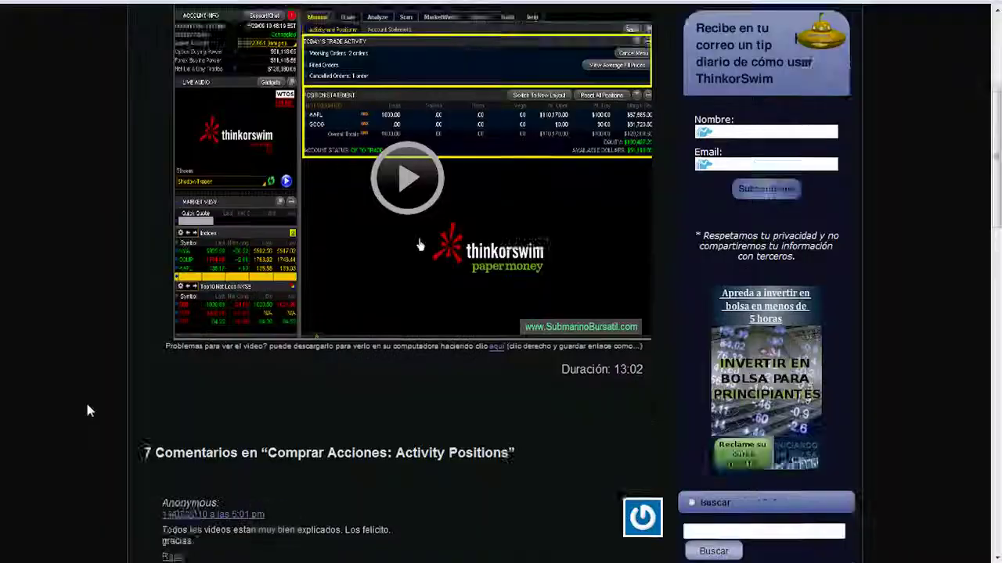
pyautogui.scroll(-7, 87, 409)
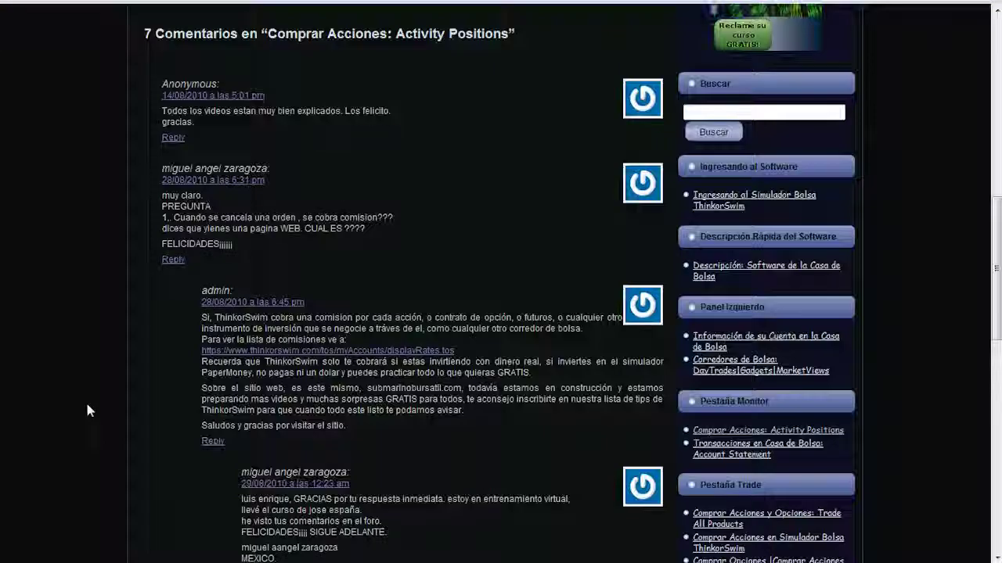
pyautogui.scroll(-5, 88, 410)
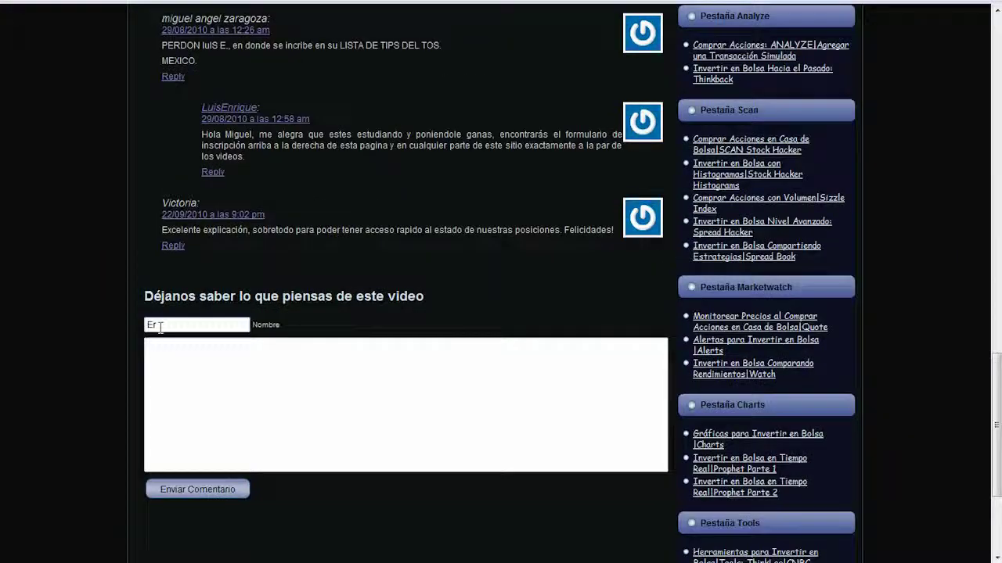
pyautogui.press('Tab')
pyautogui.write('Este video me sirvio mucho')
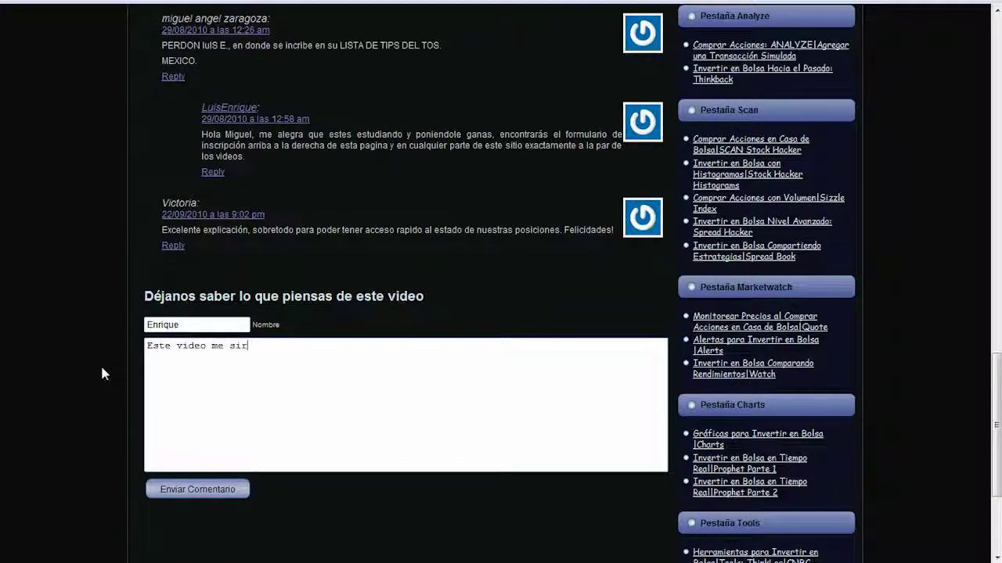
pyautogui.write('. Gracias')
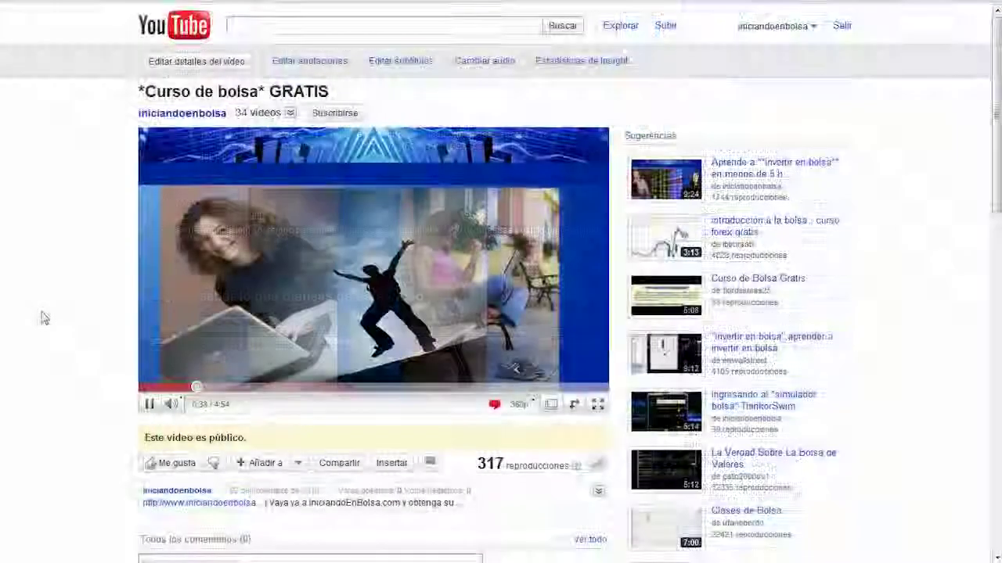
# - Write the comment "Me encanta este vídeo. Gracias" below the YouTube video *Curso de bolsa* GRATIS
pyautogui.scroll(-2, 44, 317)
pyautogui.click(167, 399)
pyautogui.write('Me encanta este v')
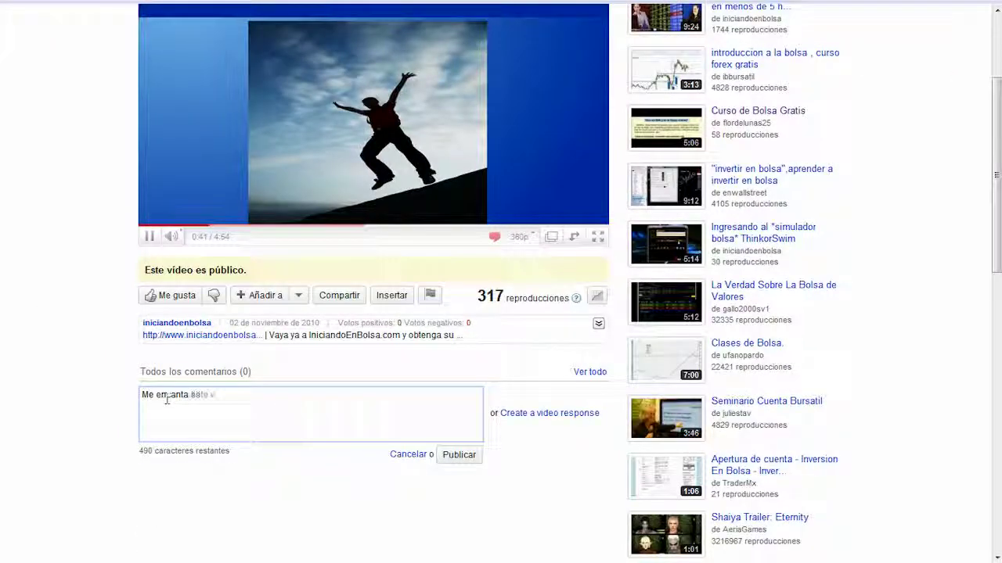
pyautogui.write('ideo. Gracias')
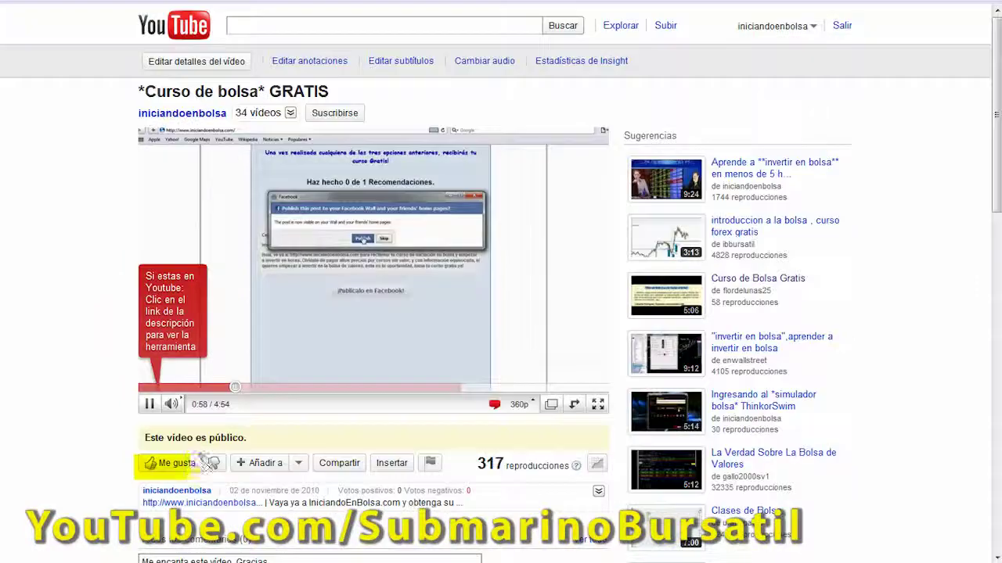
# - Open the YouTube video's sharing options and point out the available social networks
pyautogui.moveTo(345, 457); pyautogui.dragTo(315, 453)
pyautogui.click(311, 456)
pyautogui.scroll(-3, 310, 457)
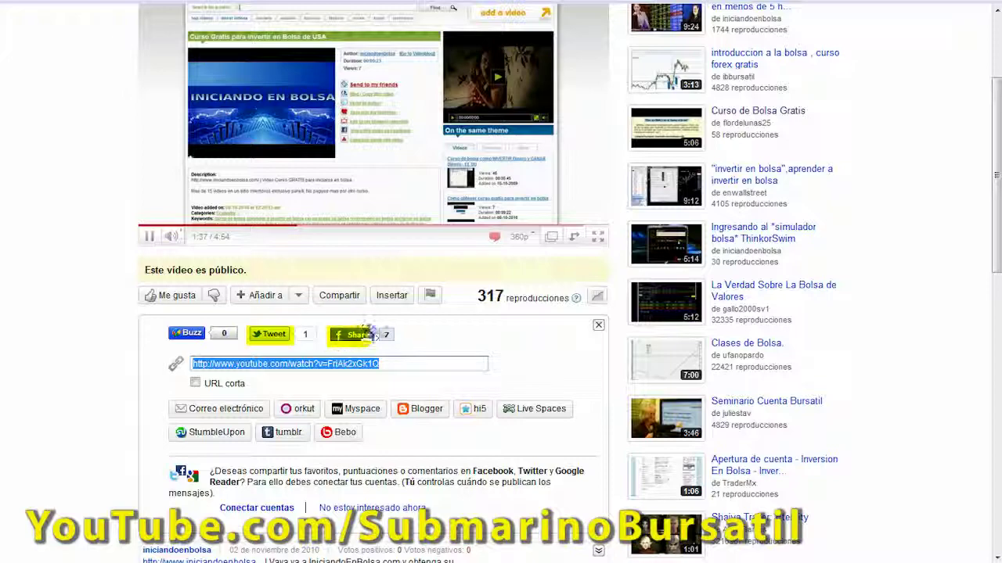
pyautogui.moveTo(583, 447)
pyautogui.mouseDown()
pyautogui.moveTo(235, 430)
pyautogui.moveTo(579, 407)
pyautogui.moveTo(179, 404)
pyautogui.mouseUp()
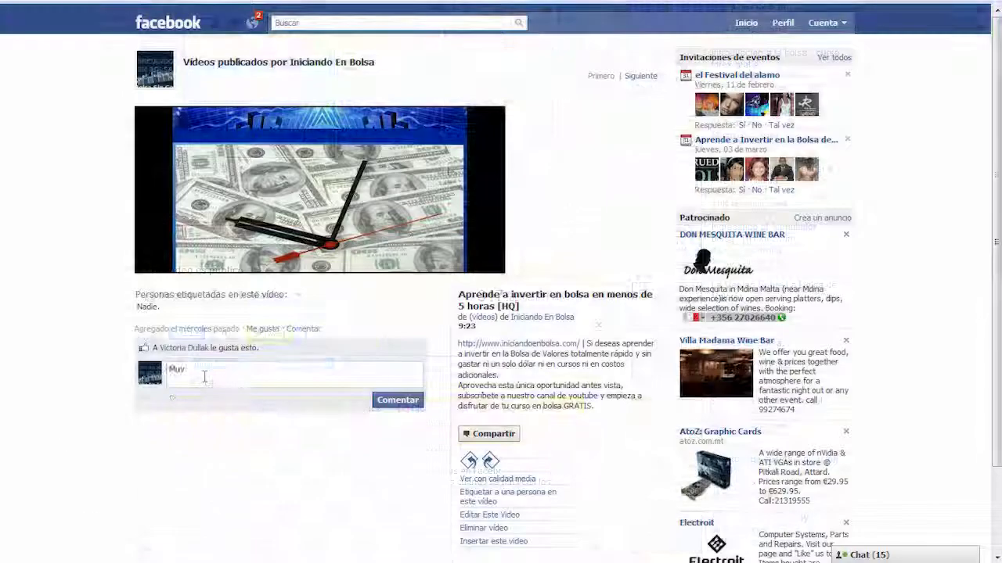
# - Post the comment "Muy buen vídeo." on the Iniciando En Bolsa Facebook video and like the video
pyautogui.write('buen video.')
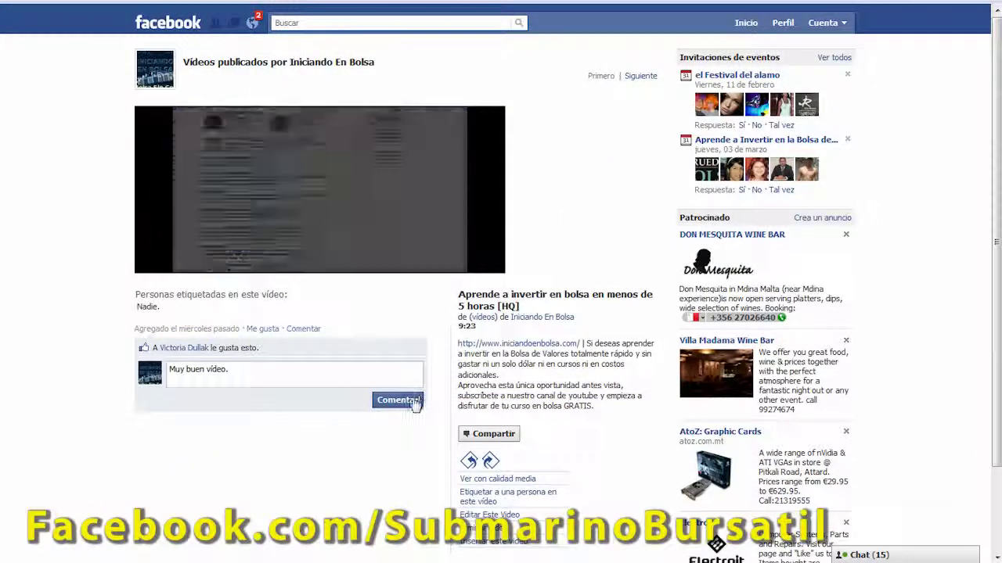
pyautogui.click(398, 400)
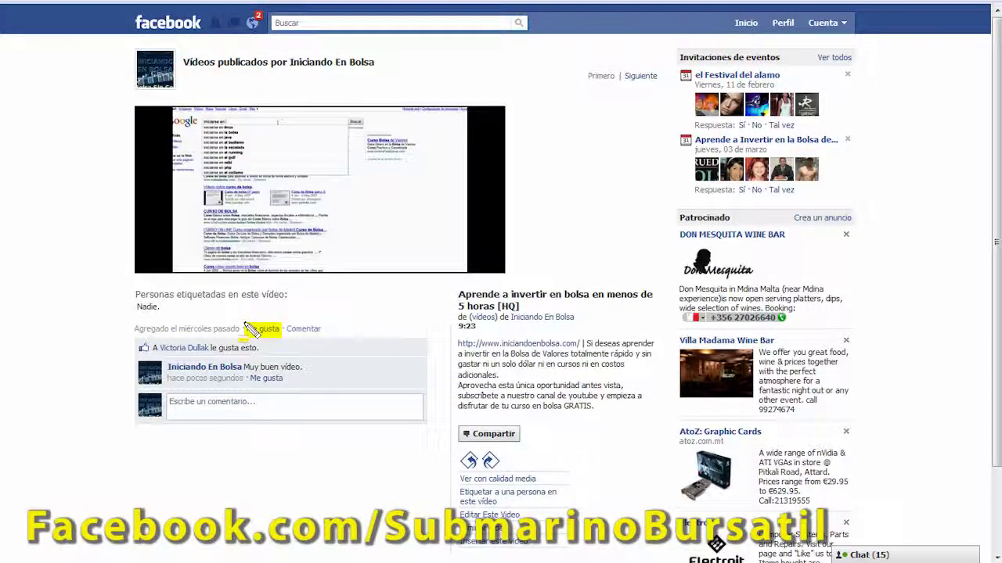
pyautogui.click(272, 335)
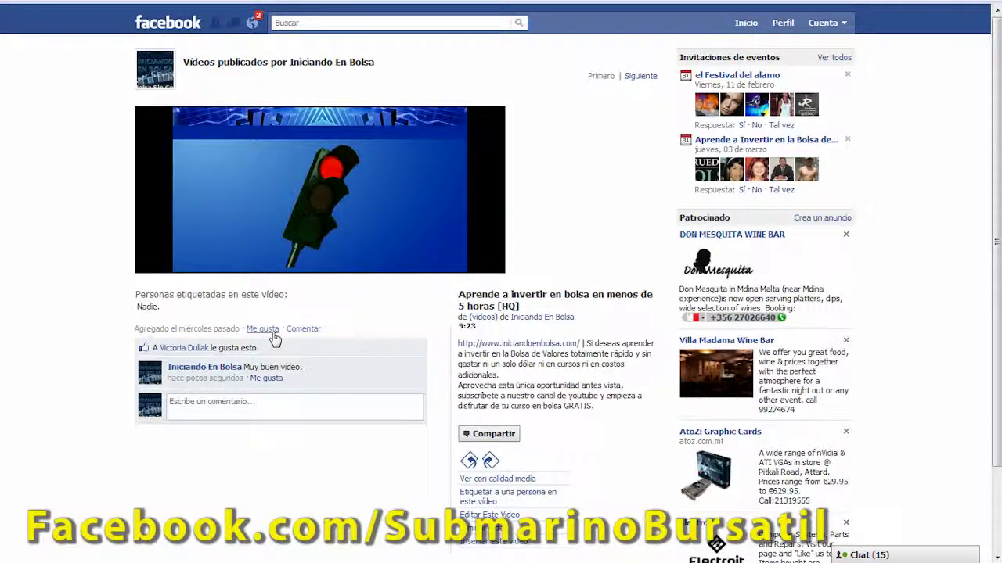
# - Share the Facebook video on the profile with the message "Amigos, este vídeo es para ustedes"
pyautogui.click(478, 440)
pyautogui.click(465, 153)
pyautogui.write('Amigos, e')
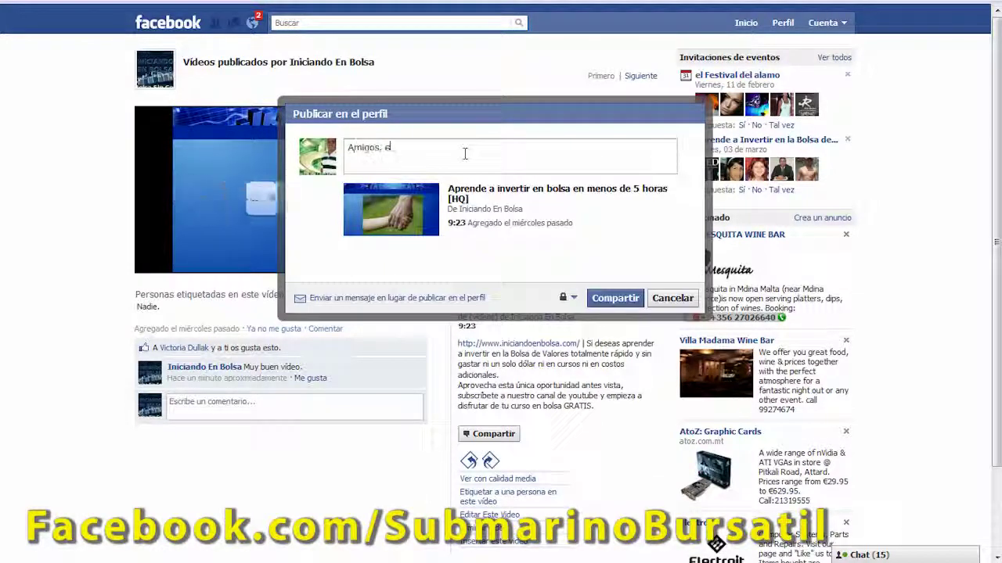
pyautogui.write('ste vídeo es para ganadores')
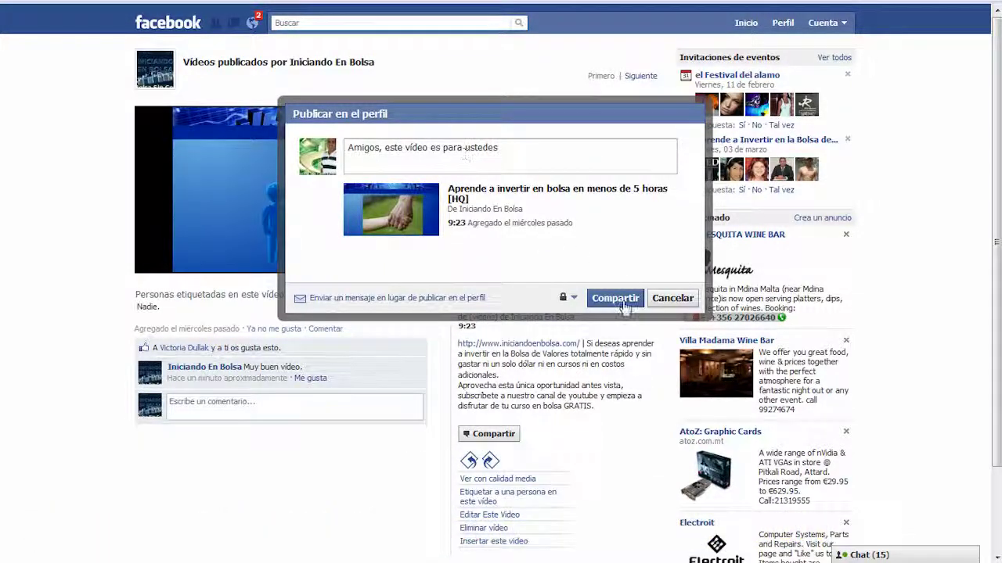